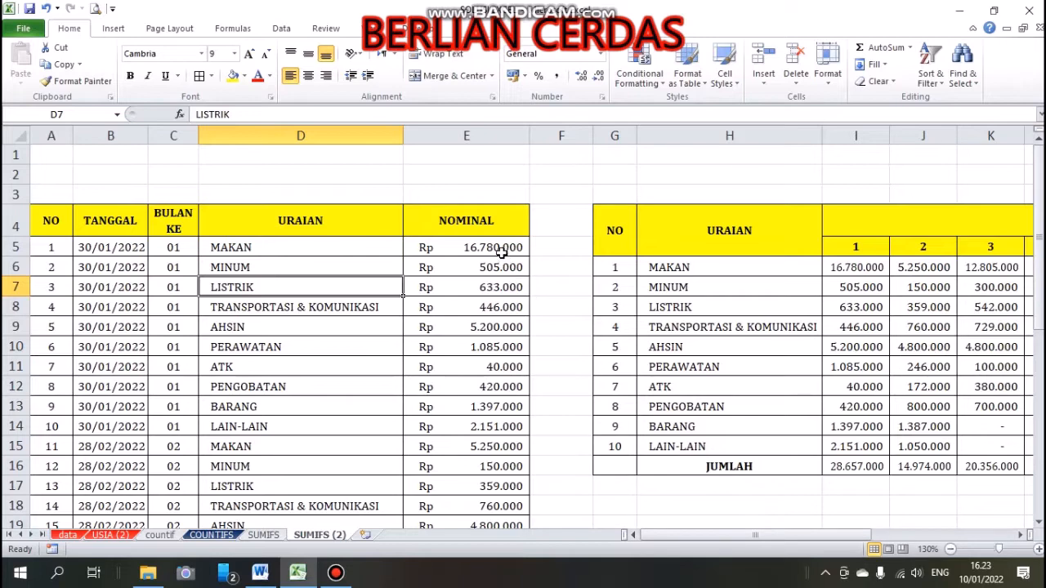
# Clear all amounts in the NOMINAL column of the expense list, from E5 down to E35
pyautogui.click(501, 253)
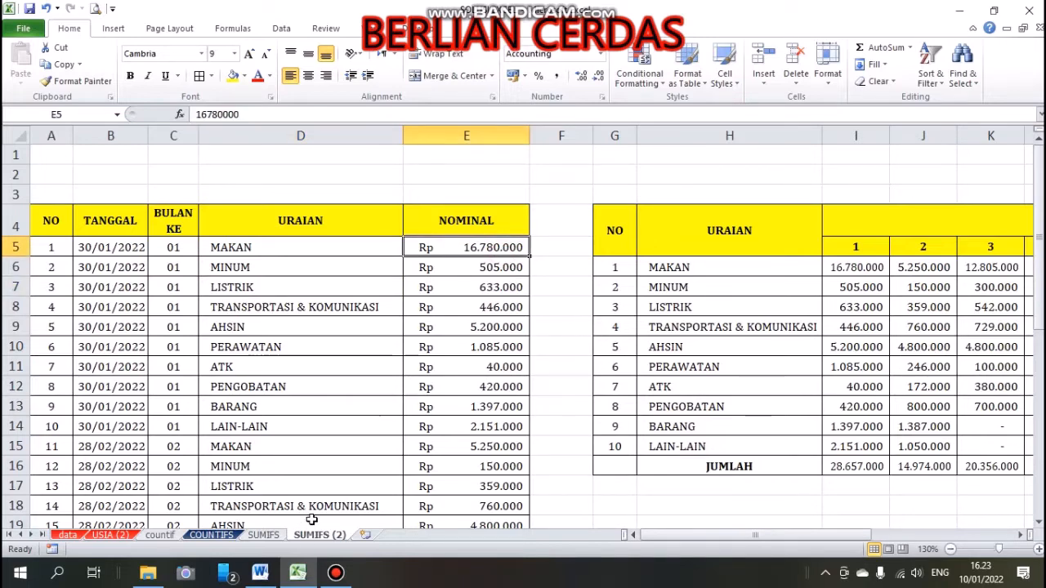
pyautogui.hotkey('ctrl', 'shift', 'Down')
pyautogui.press('Delete')
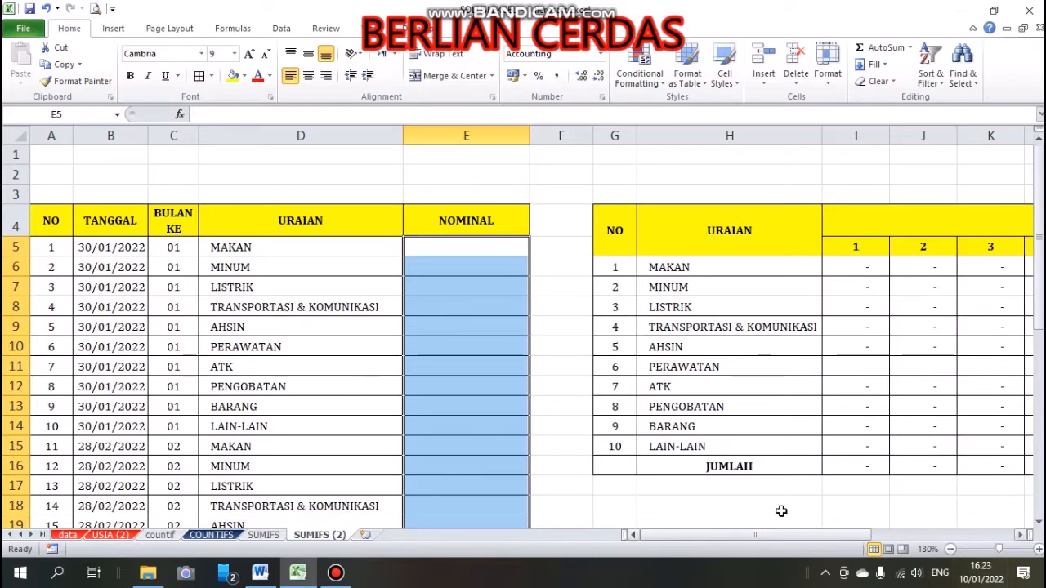
pyautogui.click(515, 349)
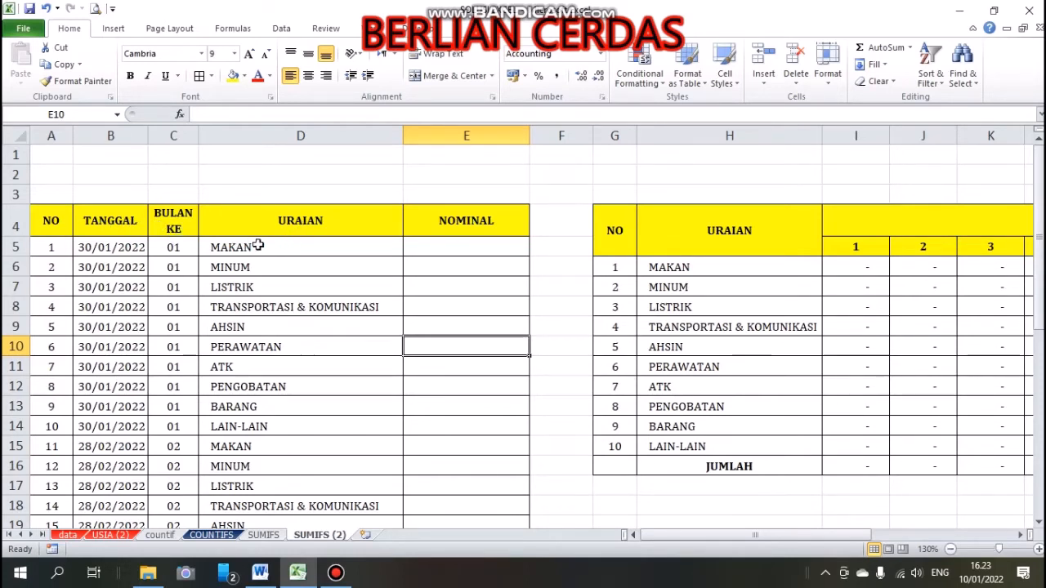
# Change the URAIAN headers in D4 and H4 to URAIAN BELANJA
pyautogui.doubleClick(337, 227)
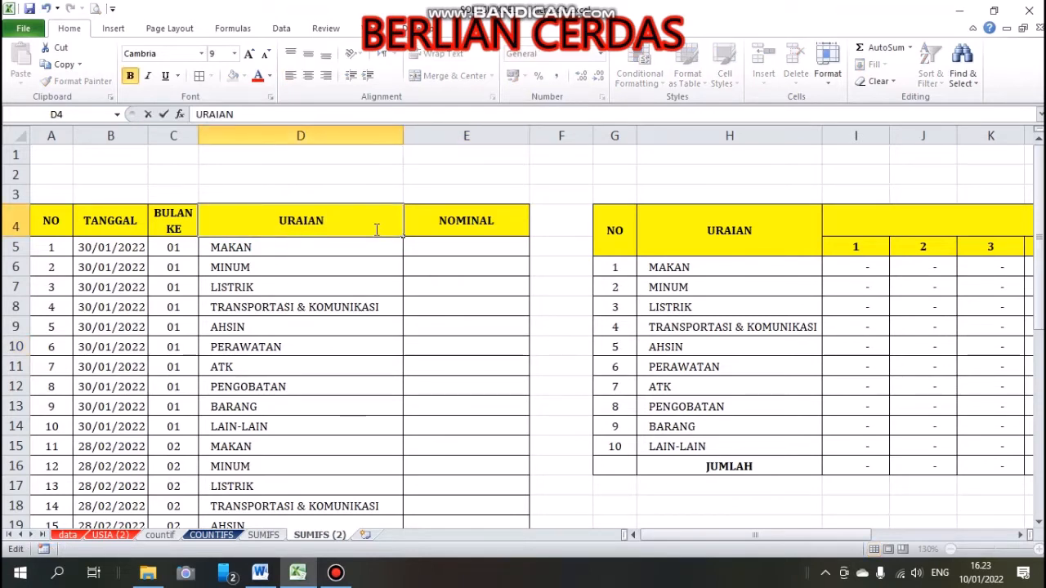
pyautogui.write('BELANJA')
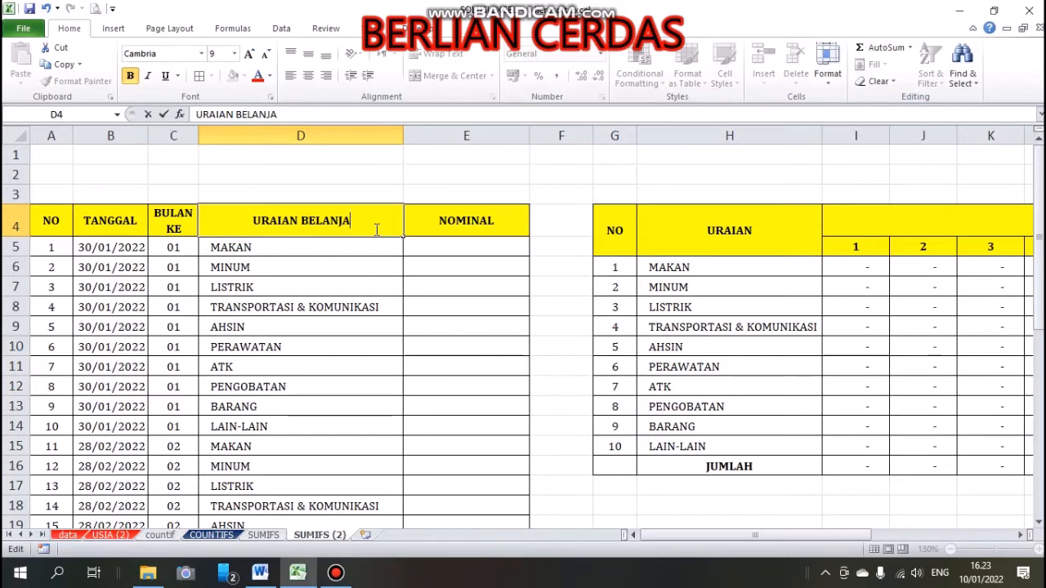
pyautogui.press('Return')
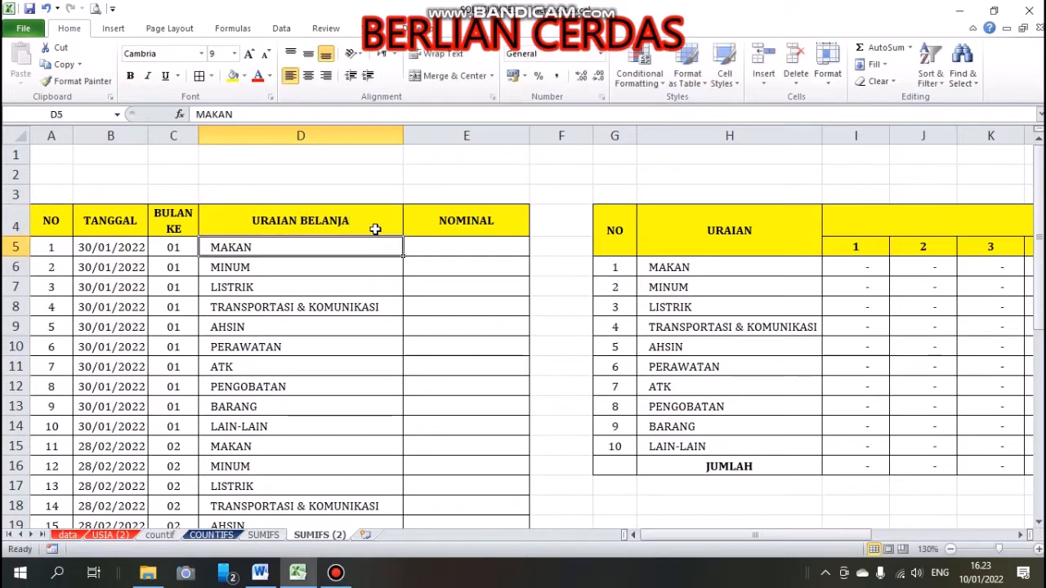
pyautogui.doubleClick(773, 225)
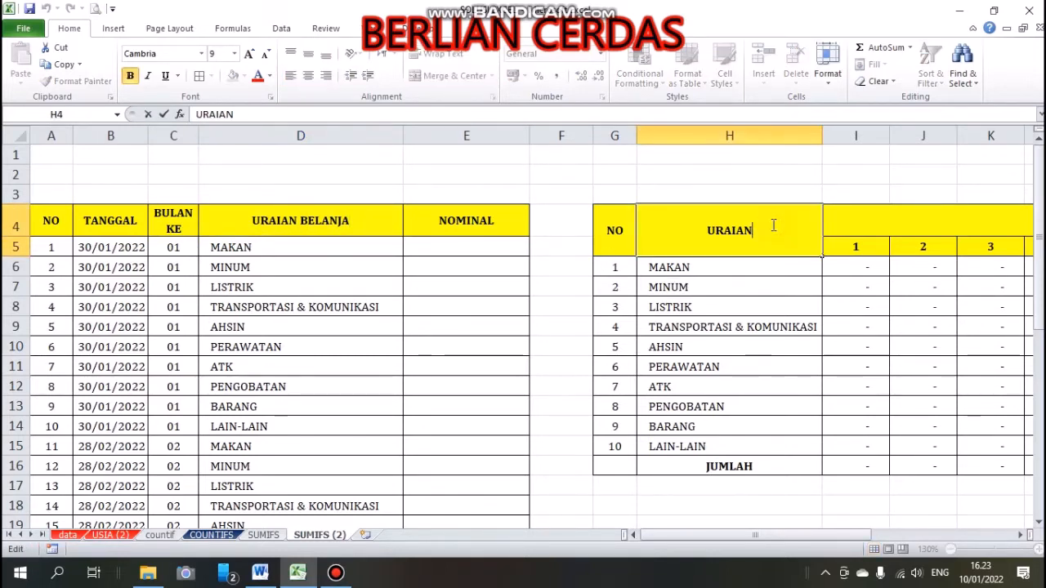
pyautogui.write('BELANJA')
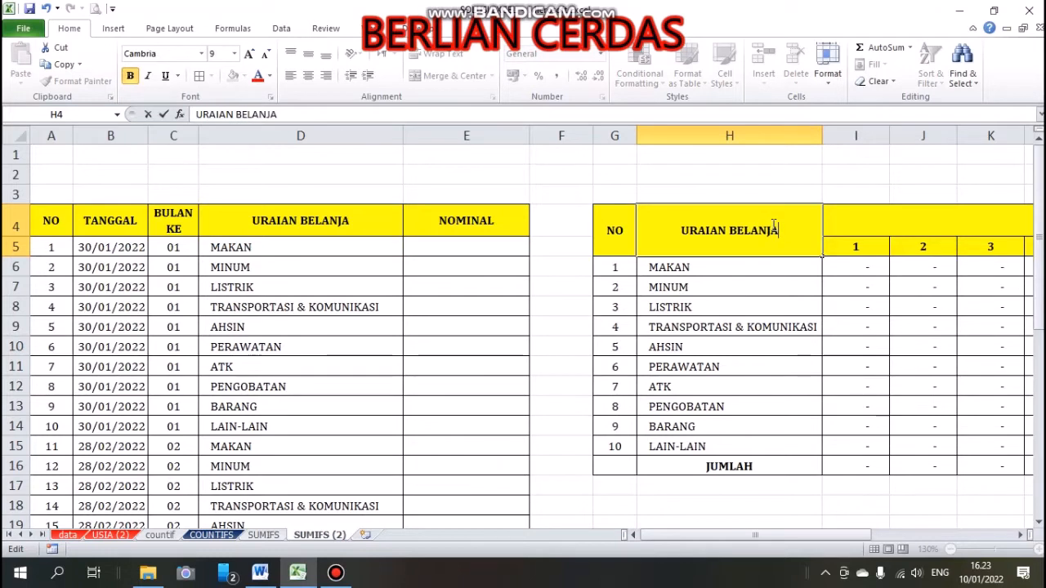
pyautogui.press('Return')
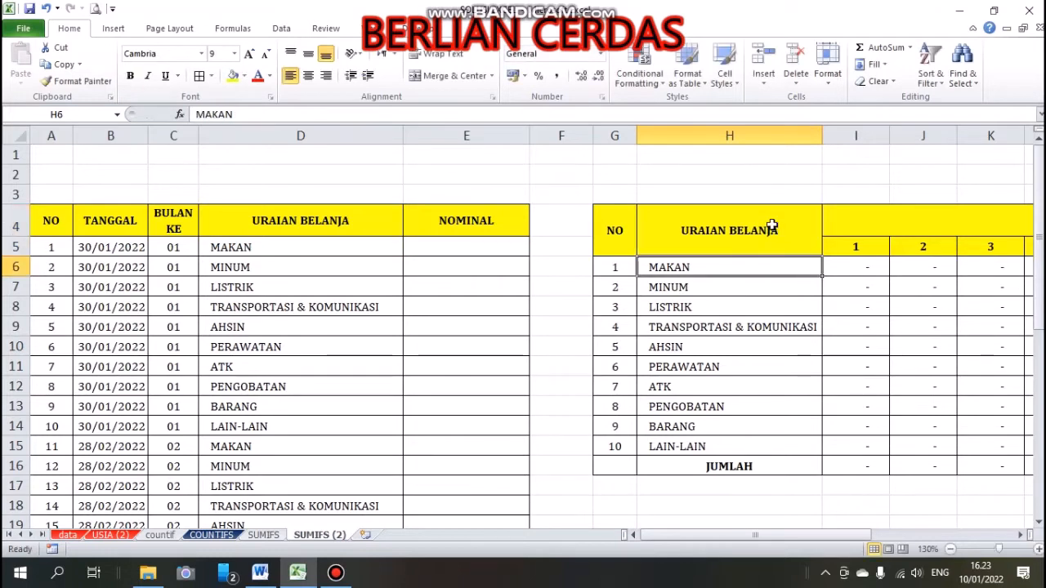
# Clear the SUMIFS formulas for months 1 to 12 in the recap table, range I6:T15, keeping the totals
pyautogui.click(843, 264)
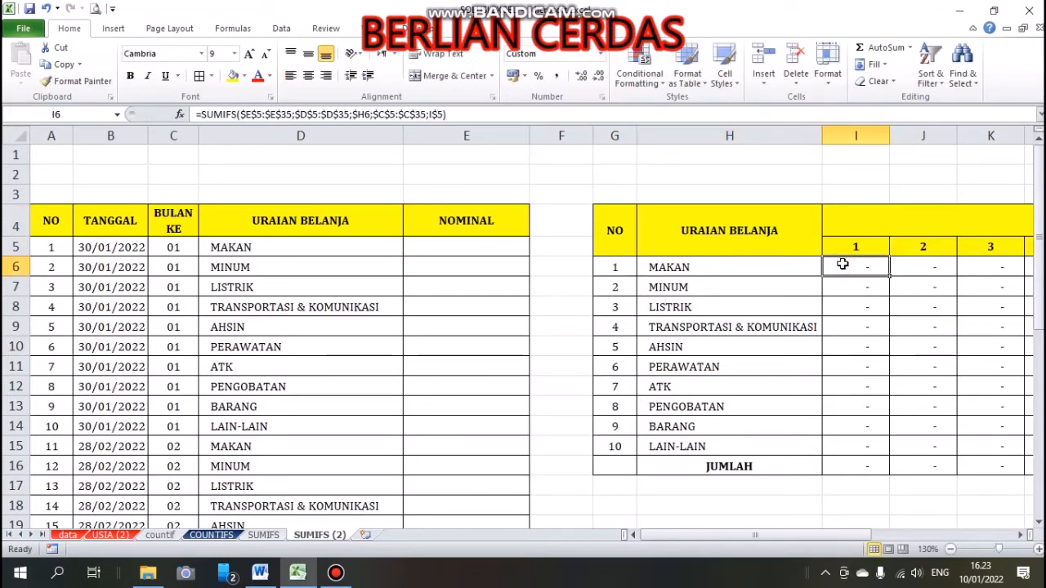
pyautogui.press('Right')
pyautogui.press('Left')
pyautogui.hotkey('ctrl', 'shift', 'Down')
pyautogui.hotkey('shift', 'Up')
pyautogui.hotkey('ctrl', 'shift', 'Right')
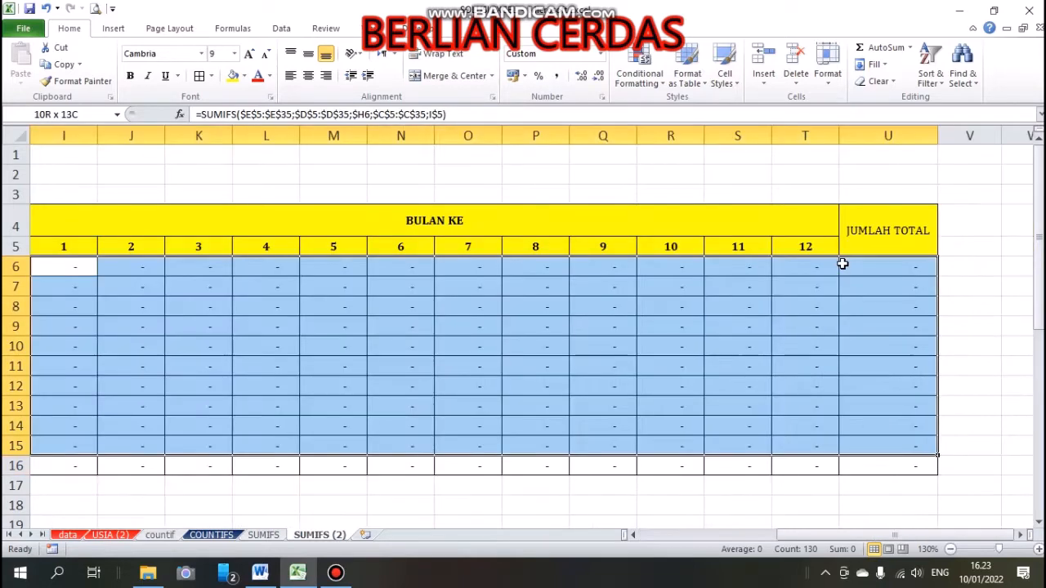
pyautogui.press('Delete')
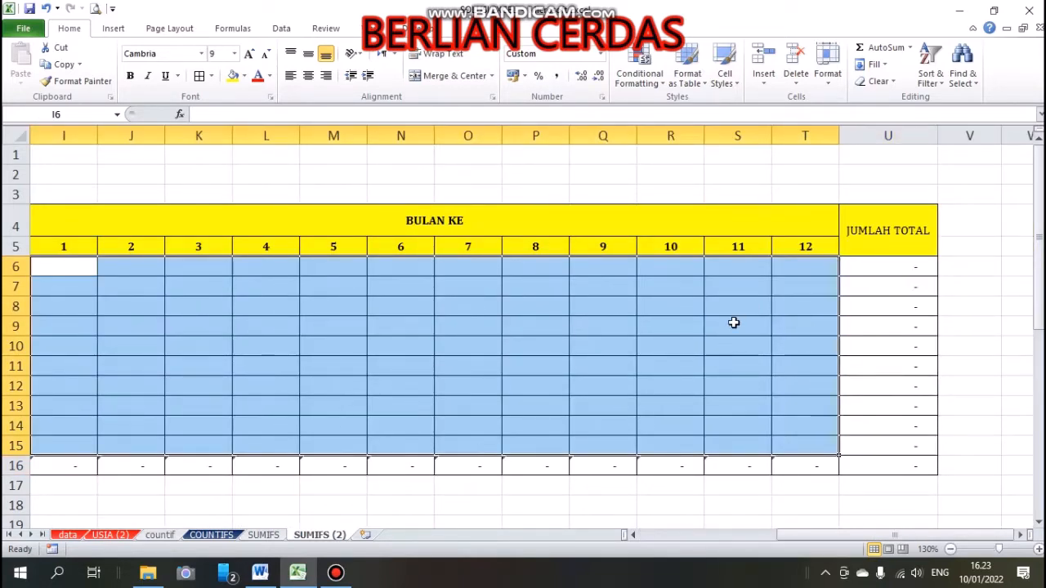
pyautogui.press('Left')
pyautogui.press('Home')
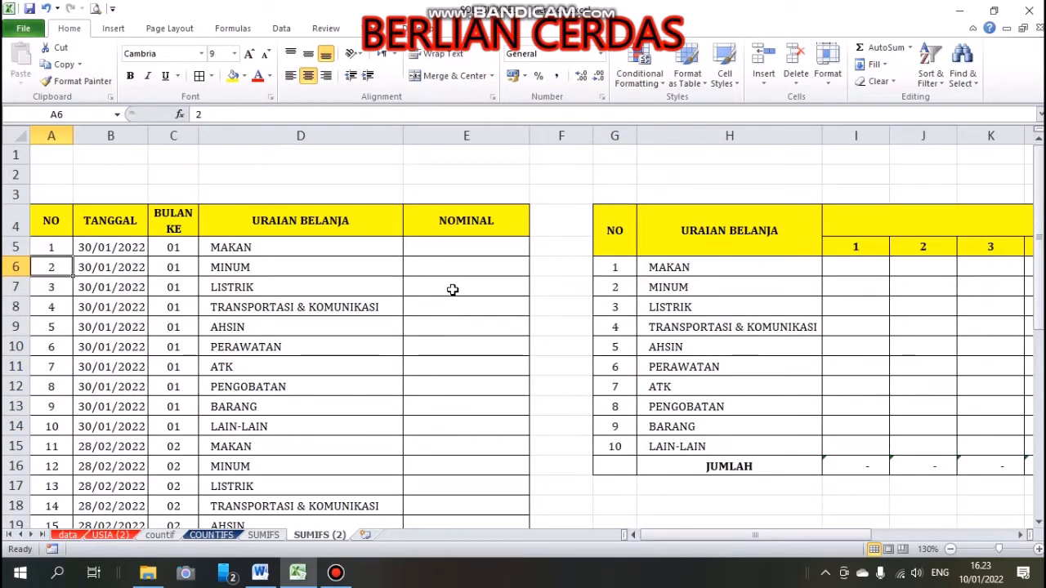
# Look through the expense list to examine its dates, month codes and expense descriptions
pyautogui.scroll(-7, 451, 289)
pyautogui.scroll(2, 451, 291)
pyautogui.scroll(5, 452, 290)
pyautogui.scroll(-2, 298, 285)
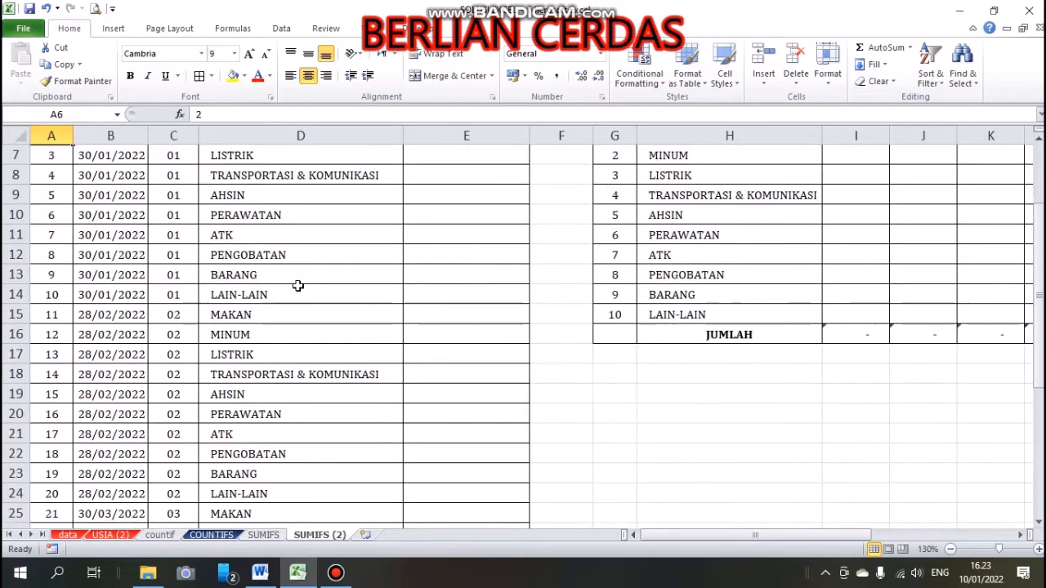
pyautogui.scroll(2, 298, 285)
pyautogui.scroll(-3, 299, 286)
pyautogui.scroll(3, 300, 285)
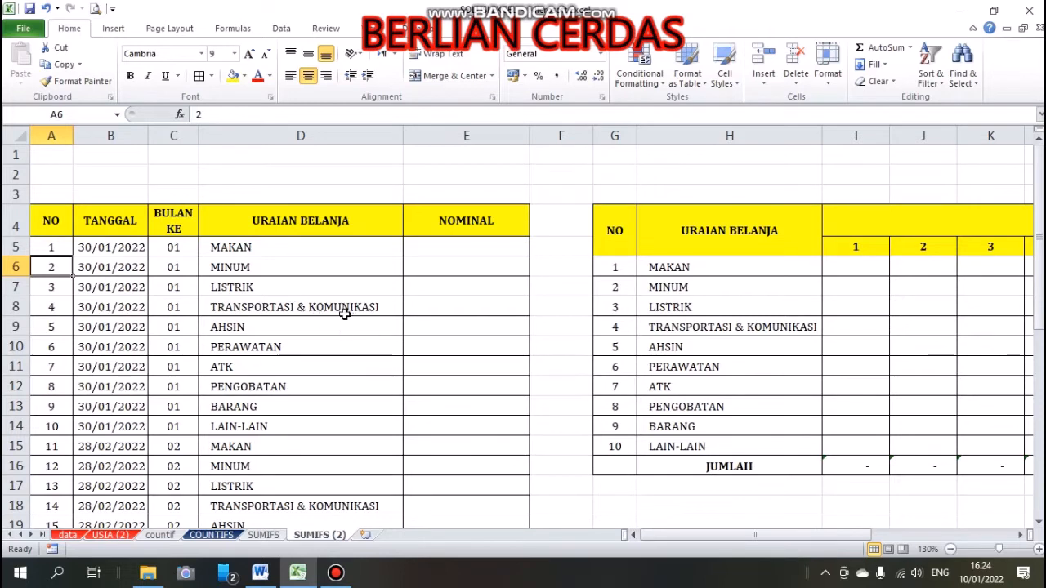
pyautogui.click(287, 330)
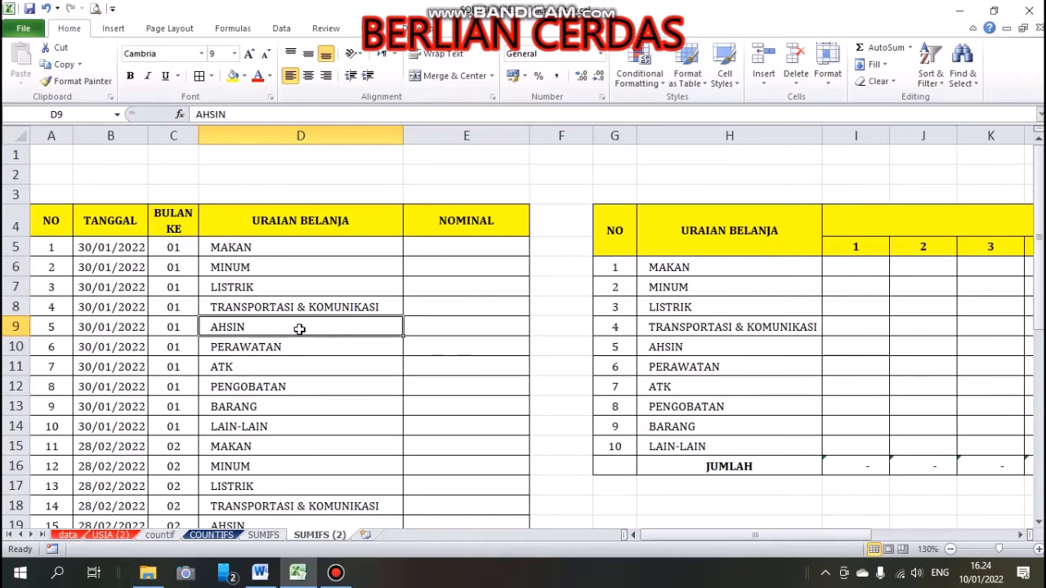
pyautogui.scroll(-1, 299, 328)
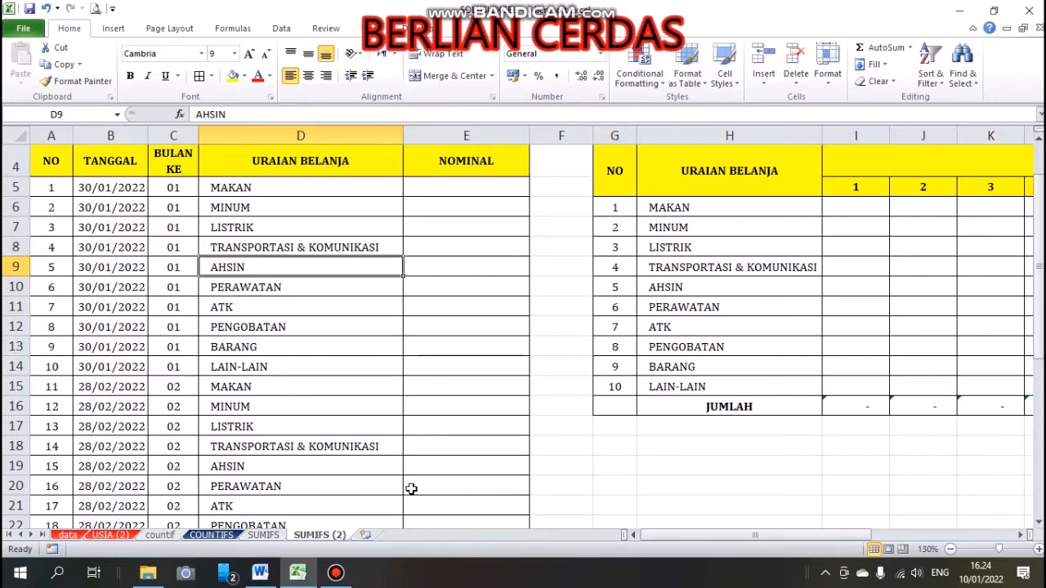
pyautogui.scroll(-2, 367, 376)
pyautogui.scroll(3, 366, 376)
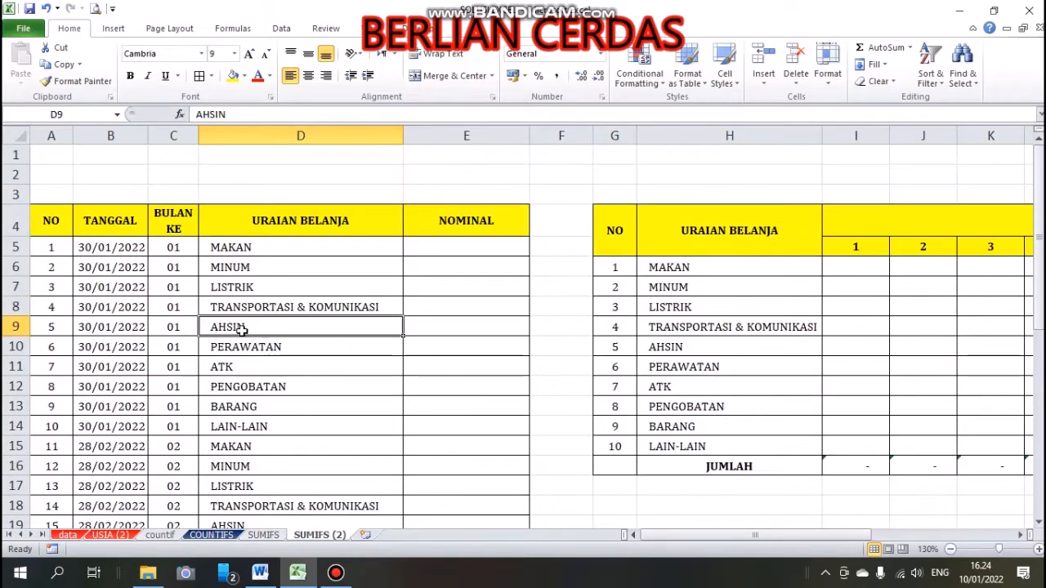
# Examine the MONTH formula in C5 of the BULAN KE column and compare the month codes with the dates down the list
pyautogui.click(112, 251)
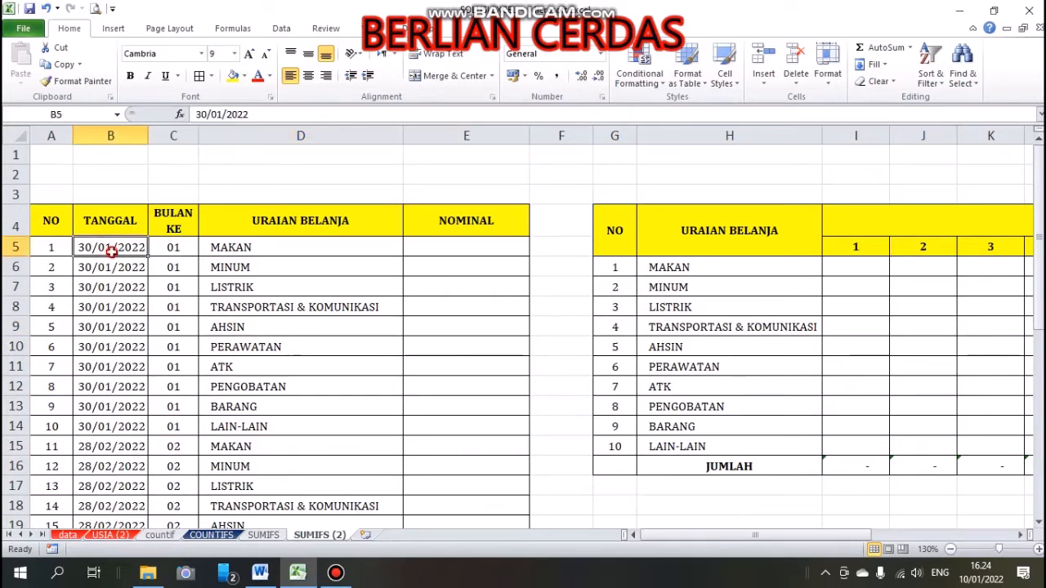
pyautogui.click(178, 248)
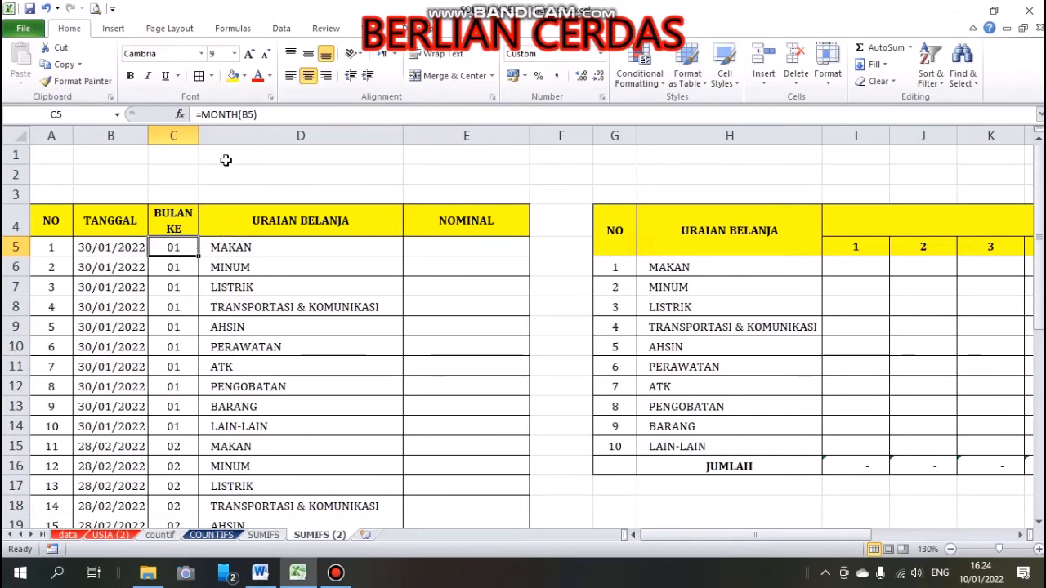
pyautogui.click(209, 117)
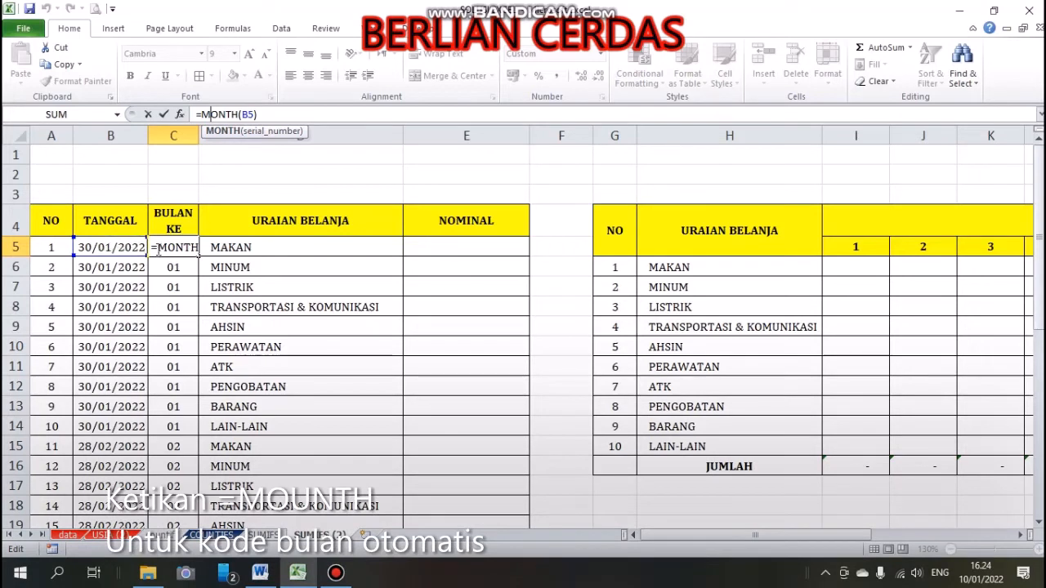
pyautogui.press('Return')
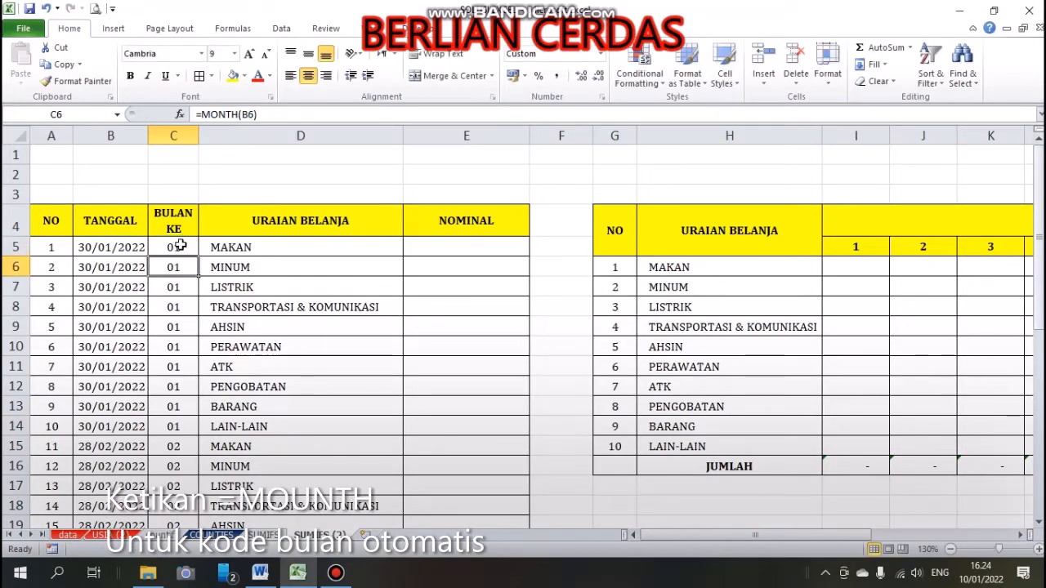
pyautogui.scroll(-8, 206, 325)
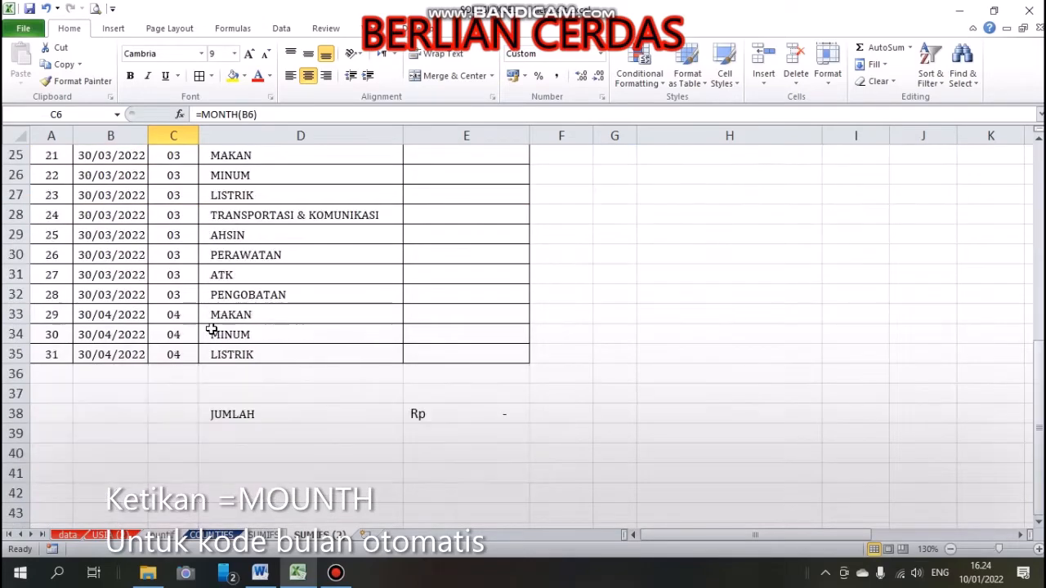
pyautogui.scroll(8, 206, 325)
pyautogui.scroll(-7, 134, 363)
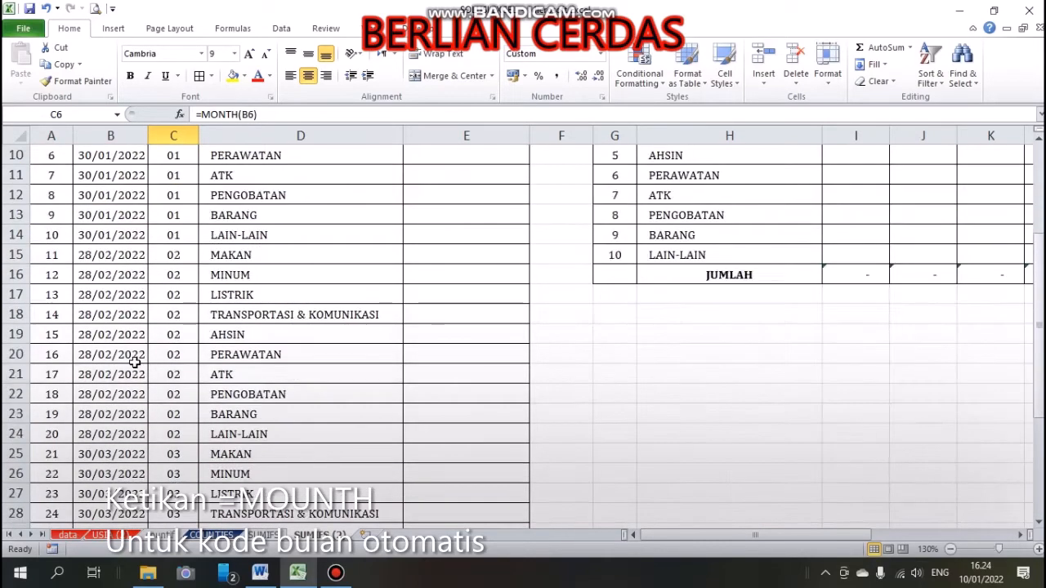
pyautogui.scroll(7, 134, 363)
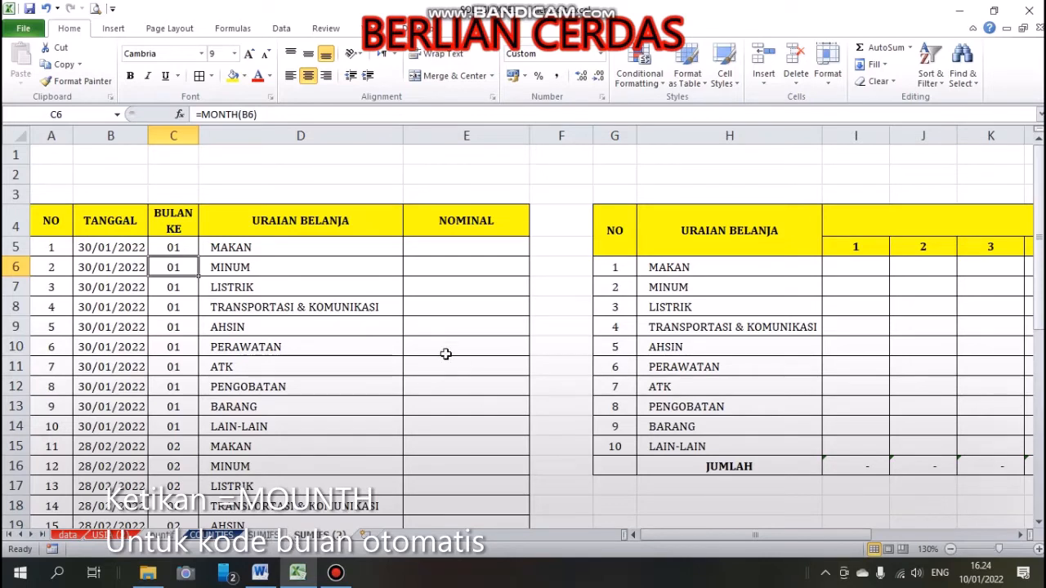
# Copy the NOMINAL amounts E5:E35 from the SUMIFS sheet into the same column of SUMIFS (2), starting at E5
pyautogui.click(263, 535)
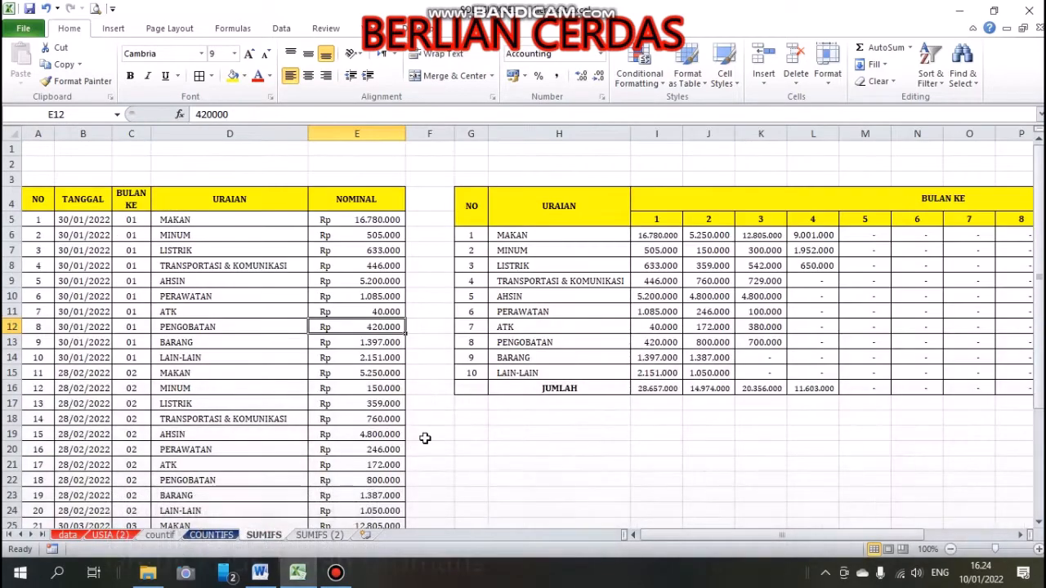
pyautogui.click(389, 206)
pyautogui.click(398, 222)
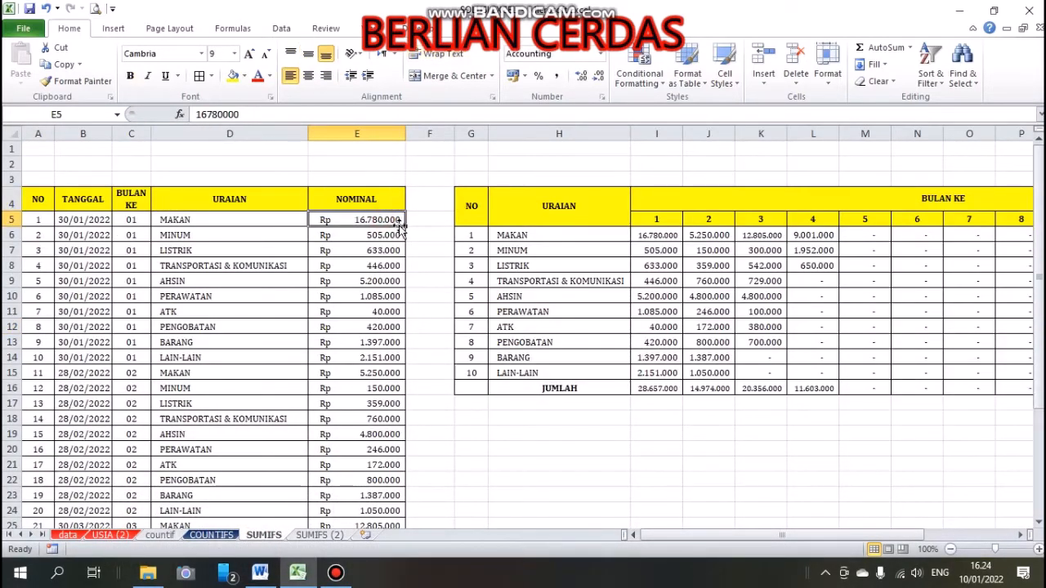
pyautogui.hotkey('ctrl', 'shift', 'Down')
pyautogui.hotkey('ctrl', 'c')
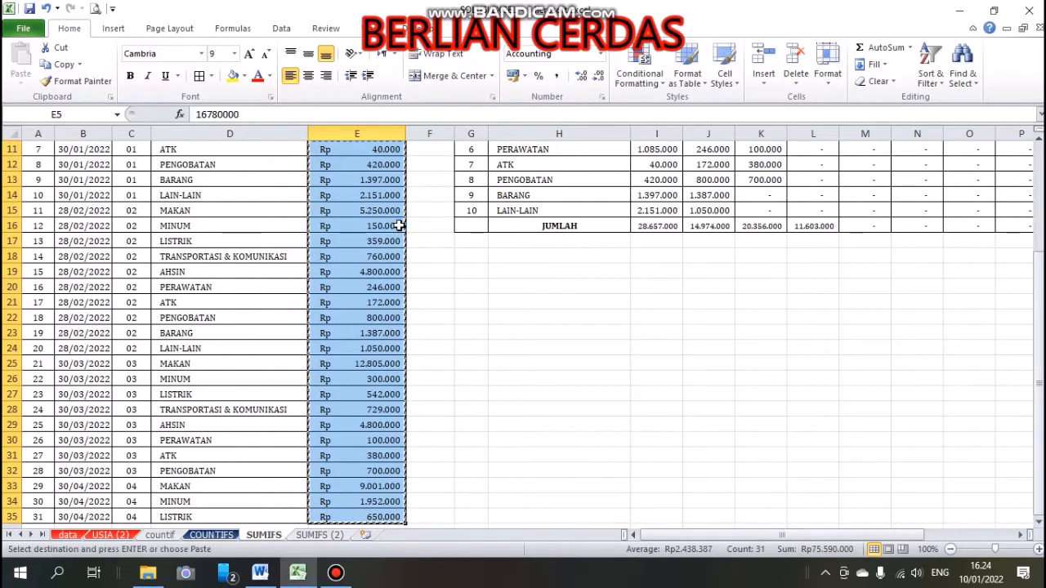
pyautogui.click(321, 535)
pyautogui.click(486, 249)
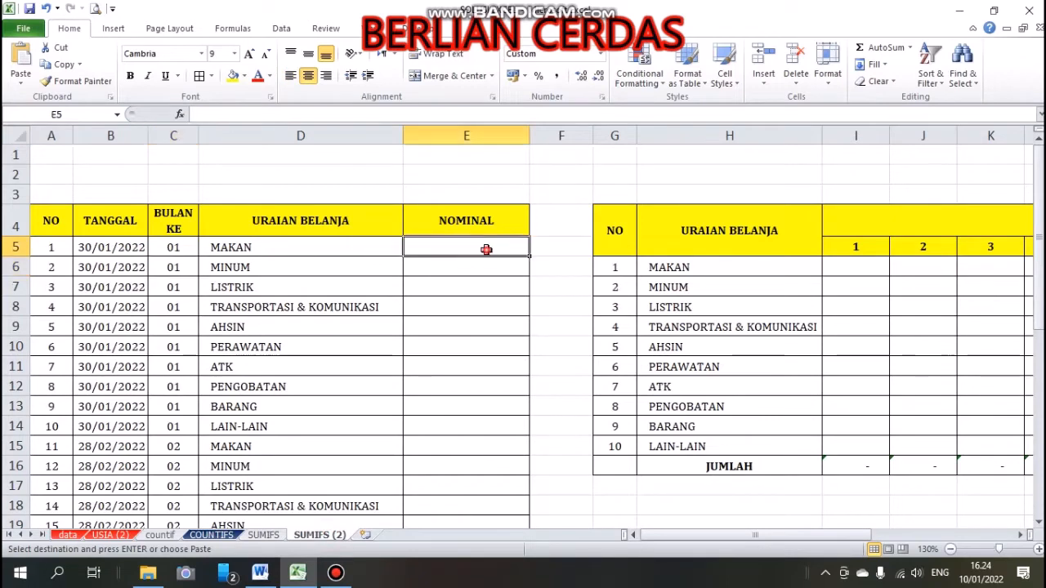
pyautogui.hotkey('ctrl', 'v')
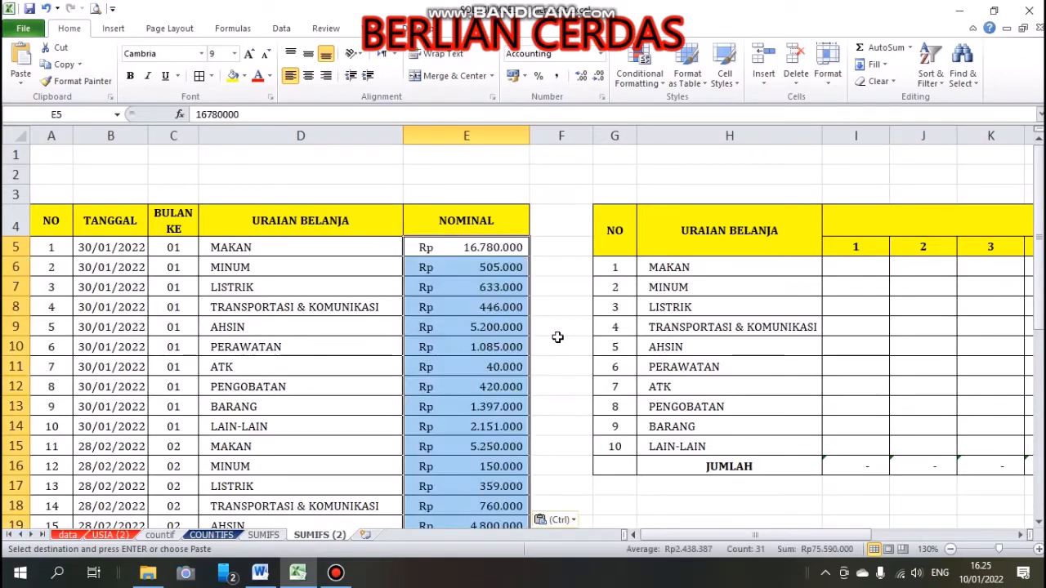
pyautogui.scroll(-4, 593, 520)
pyautogui.scroll(-4, 594, 518)
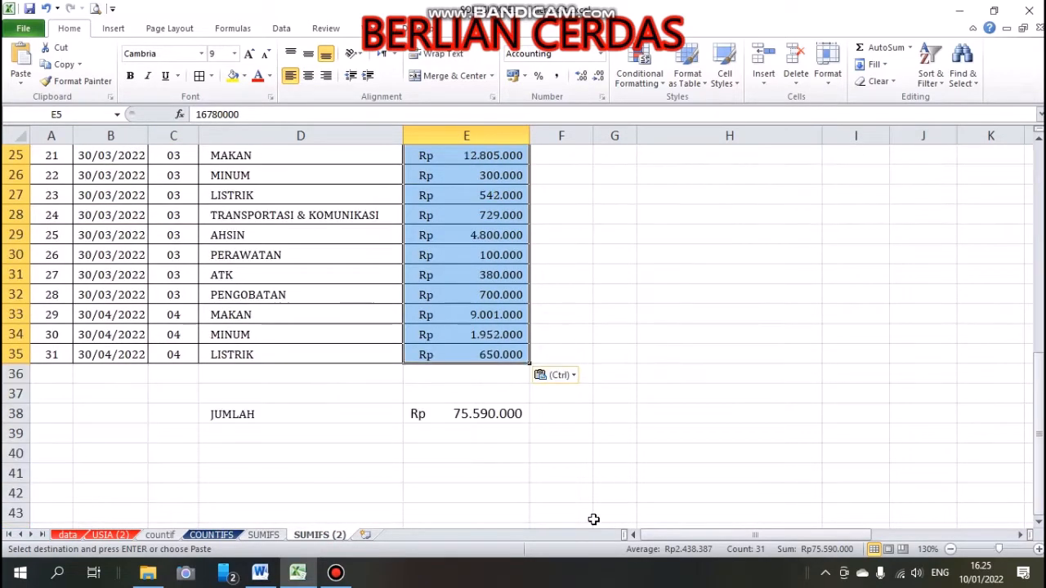
pyautogui.click(610, 460)
pyautogui.scroll(8, 500, 416)
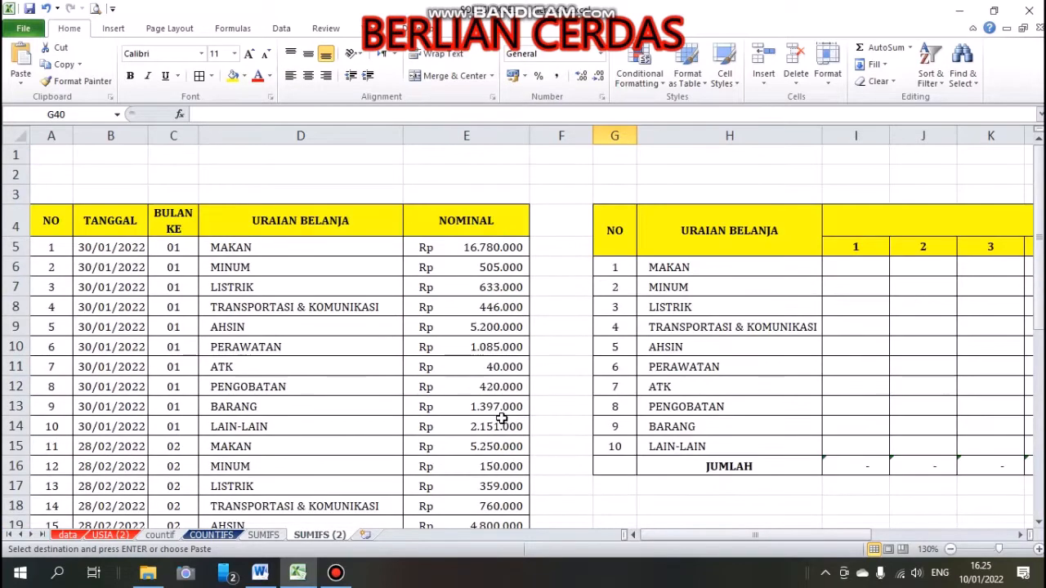
# Clear the existing JUMLAH total formula in E38 below the expense list
pyautogui.scroll(-10, 501, 418)
pyautogui.click(494, 293)
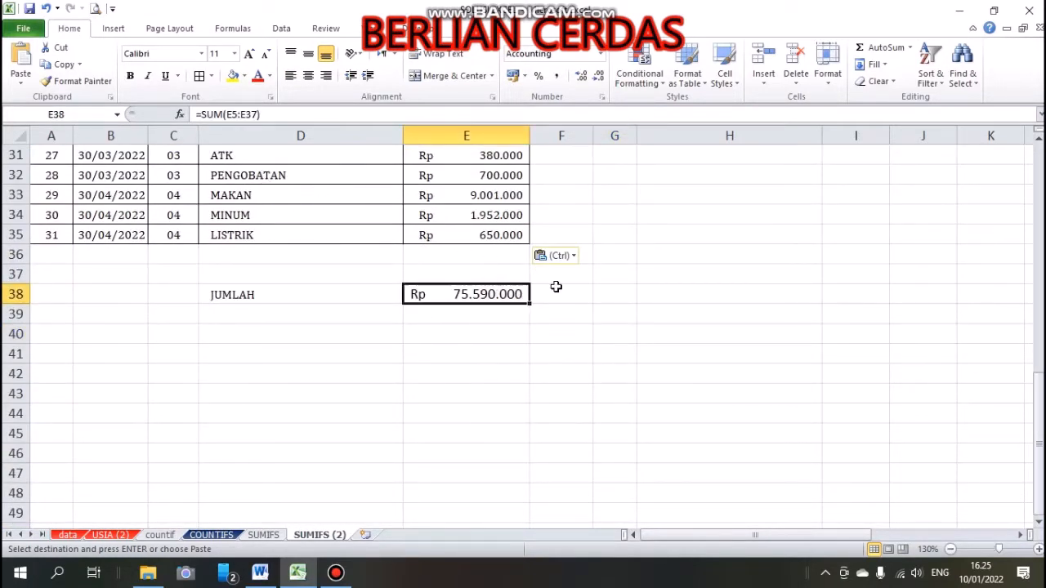
pyautogui.press('Delete')
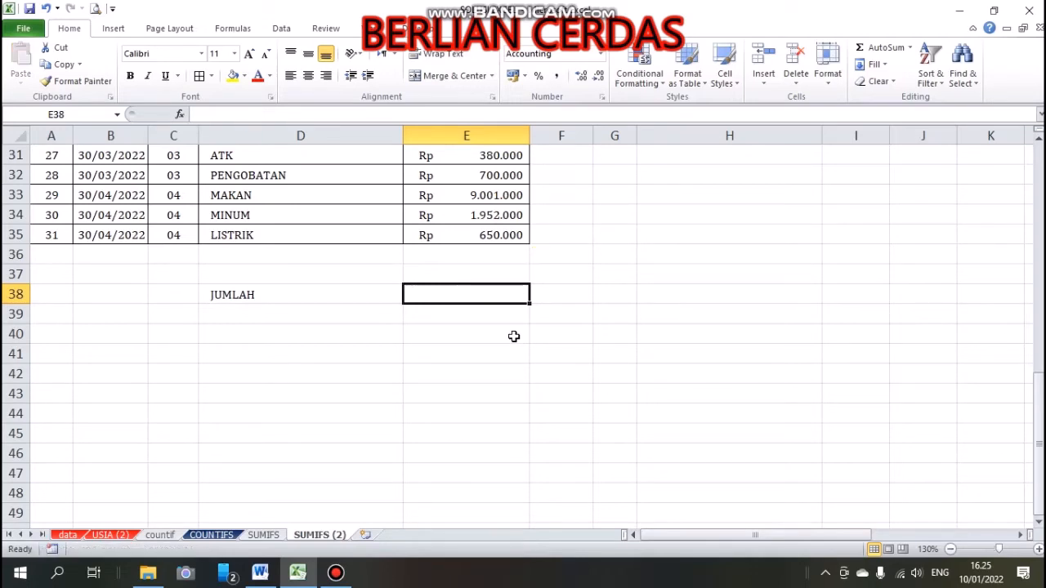
# Enter =SUM($E$5:$E$35) in E38 to total the NOMINAL amounts with absolute references
pyautogui.write('=SUM')
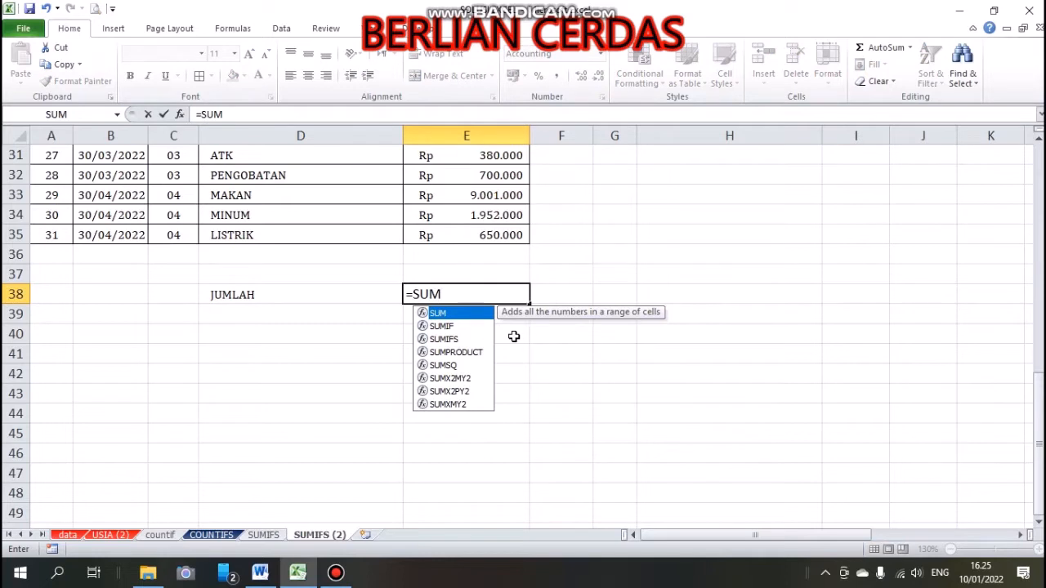
pyautogui.write('(')
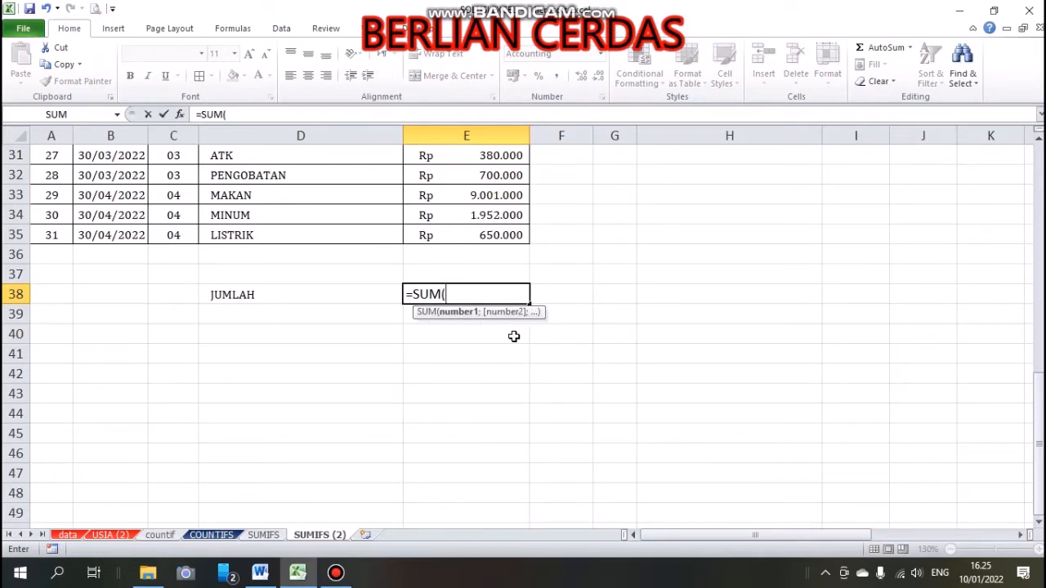
pyautogui.press('Up')
pyautogui.press('Up')
pyautogui.press('Up')
pyautogui.press('Down')
pyautogui.press('Up')
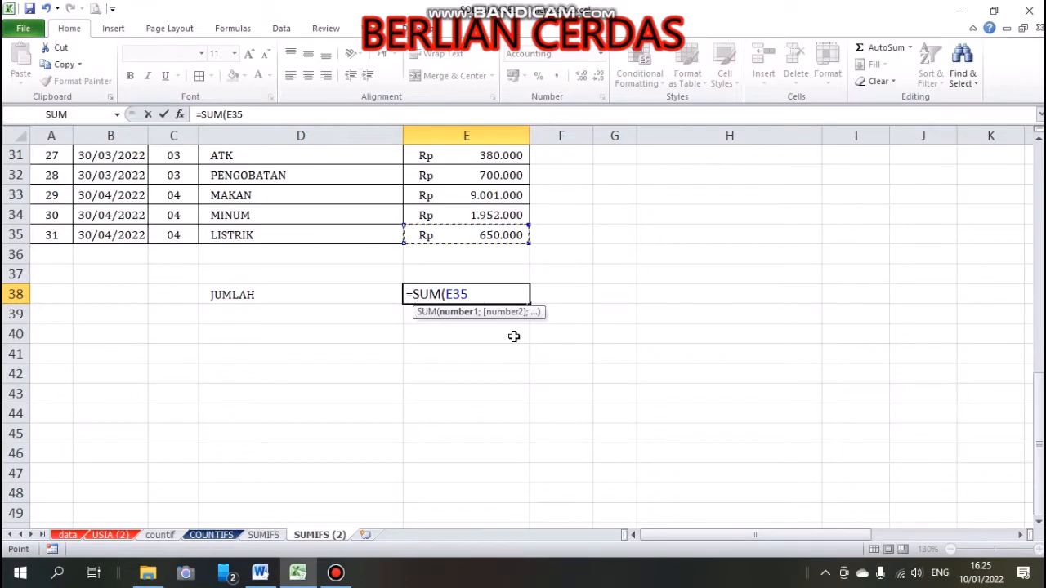
pyautogui.hotkey('ctrl', 'shift', 'Up')
pyautogui.hotkey('shift', 'Down')
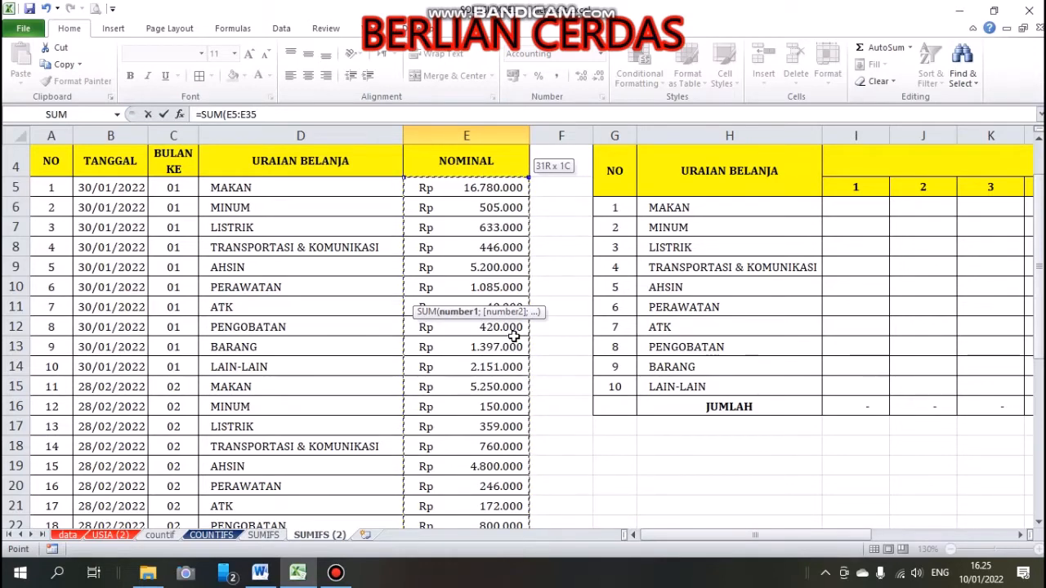
pyautogui.press('F4')
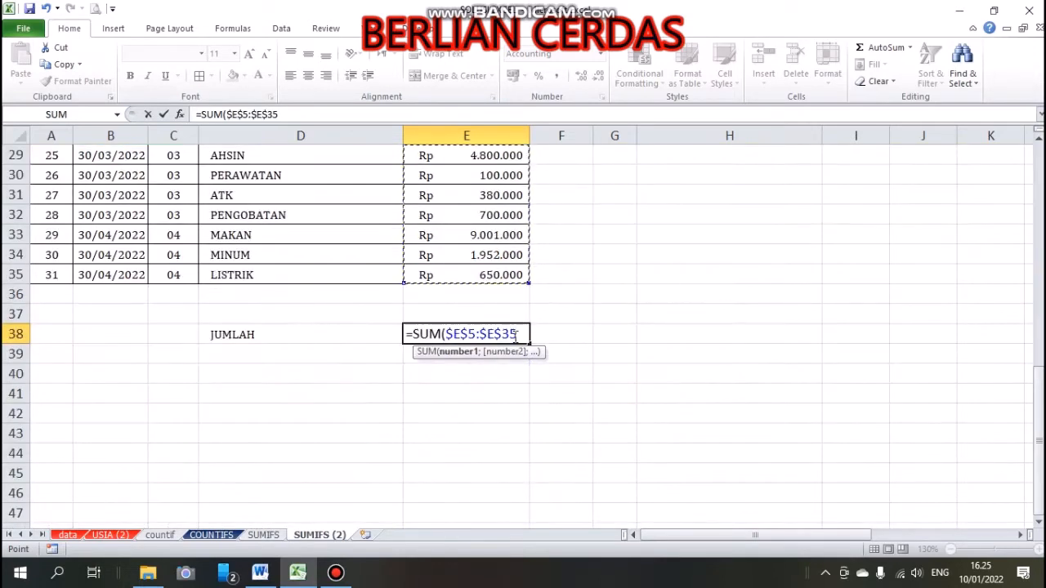
pyautogui.press('Return')
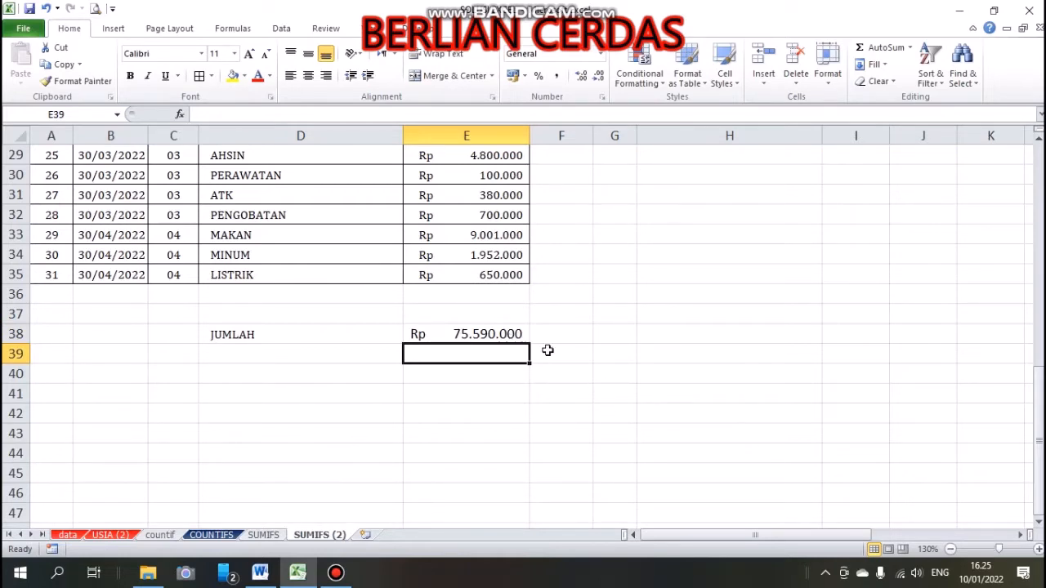
# Narrow the empty column F between the expense list and the recap table
pyautogui.scroll(8, 528, 351)
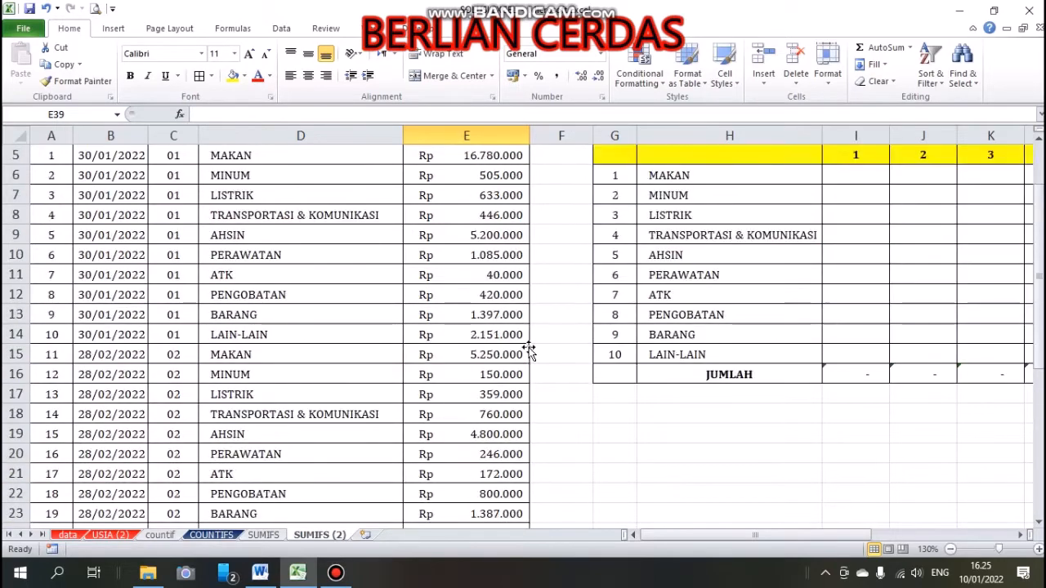
pyautogui.scroll(-3, 531, 350)
pyautogui.scroll(3, 531, 350)
pyautogui.scroll(2, 544, 332)
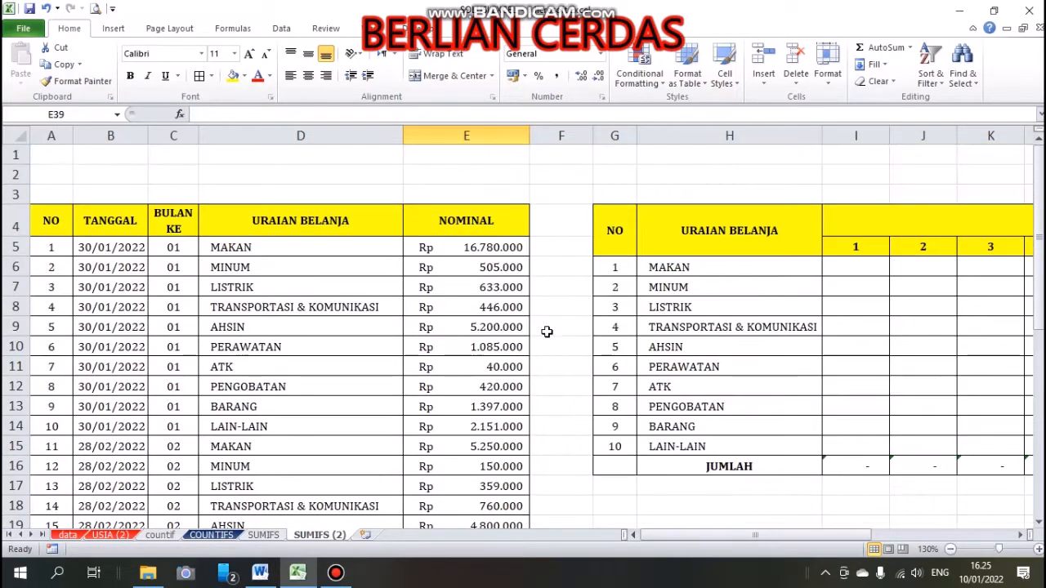
pyautogui.moveTo(593, 136); pyautogui.dragTo(566, 135)
pyautogui.scroll(-2, 585, 413)
pyautogui.scroll(2, 585, 413)
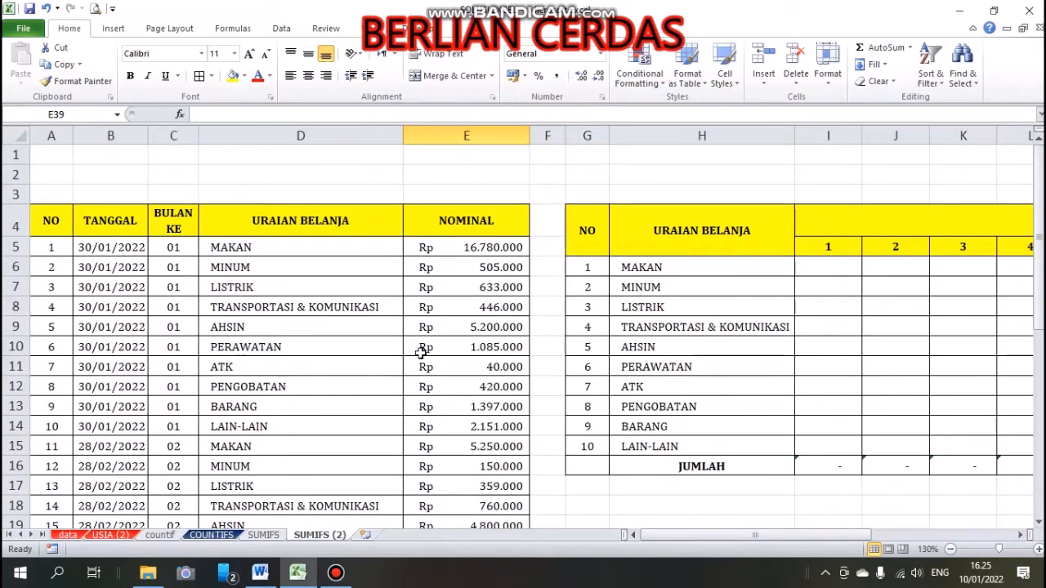
pyautogui.scroll(-2, 423, 355)
pyautogui.scroll(2, 428, 358)
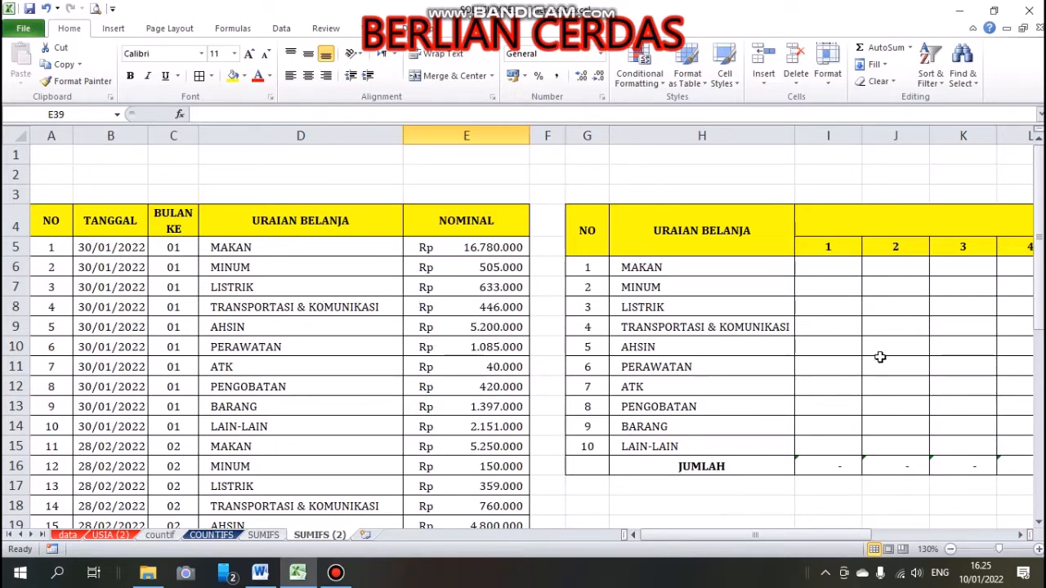
# Start a SUMIFS formula in I6 for MAKAN in month 1, with the absolute sum range $E$5:$E$35
pyautogui.click(823, 270)
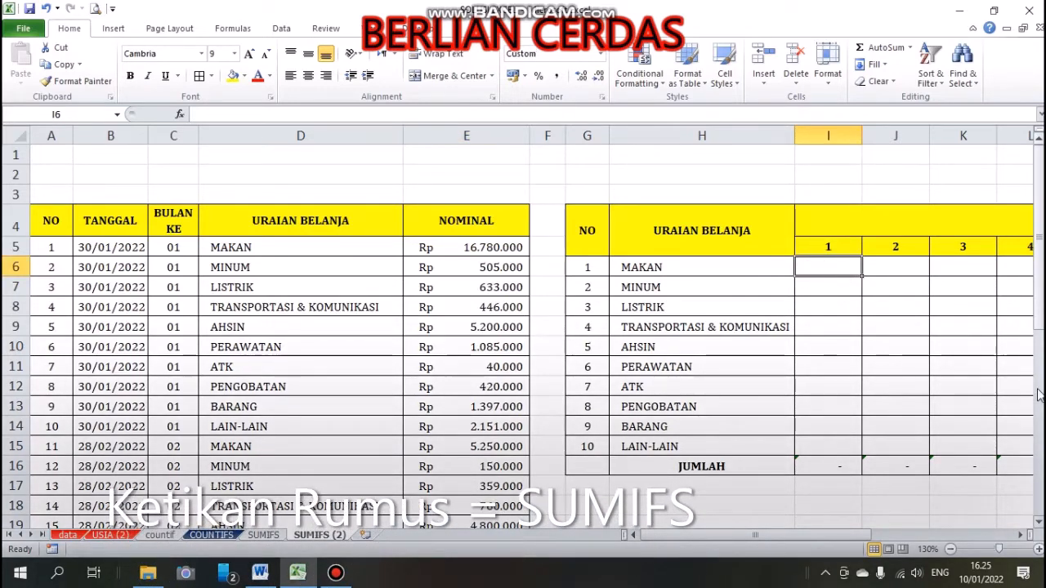
pyautogui.write('=')
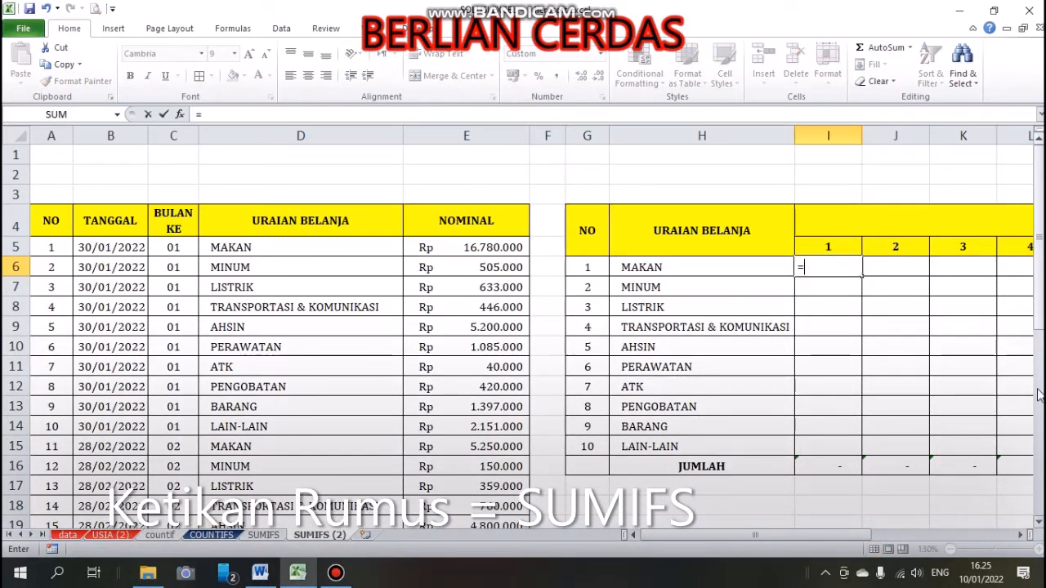
pyautogui.write('SUMIF')
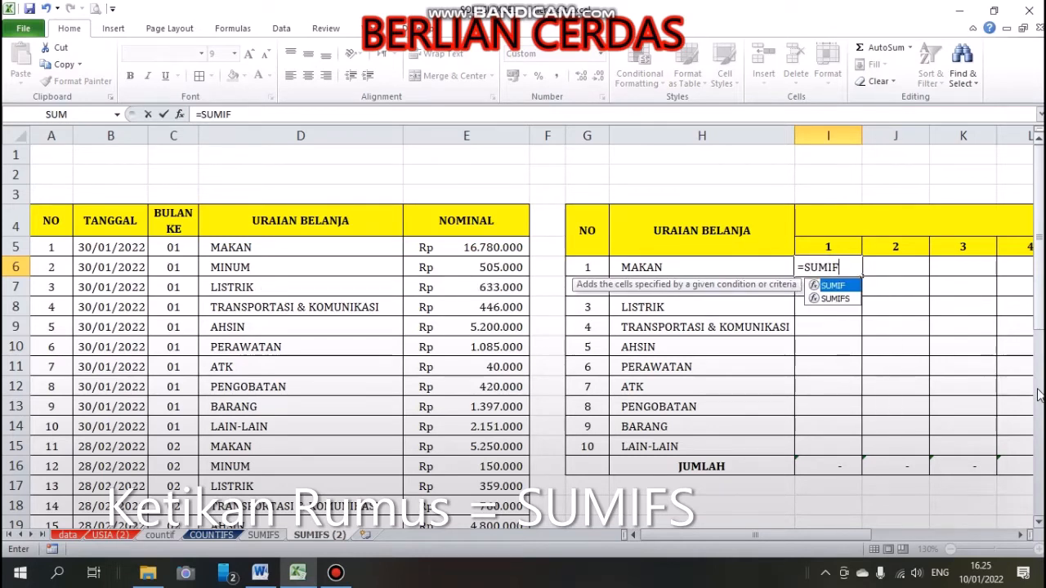
pyautogui.write('S')
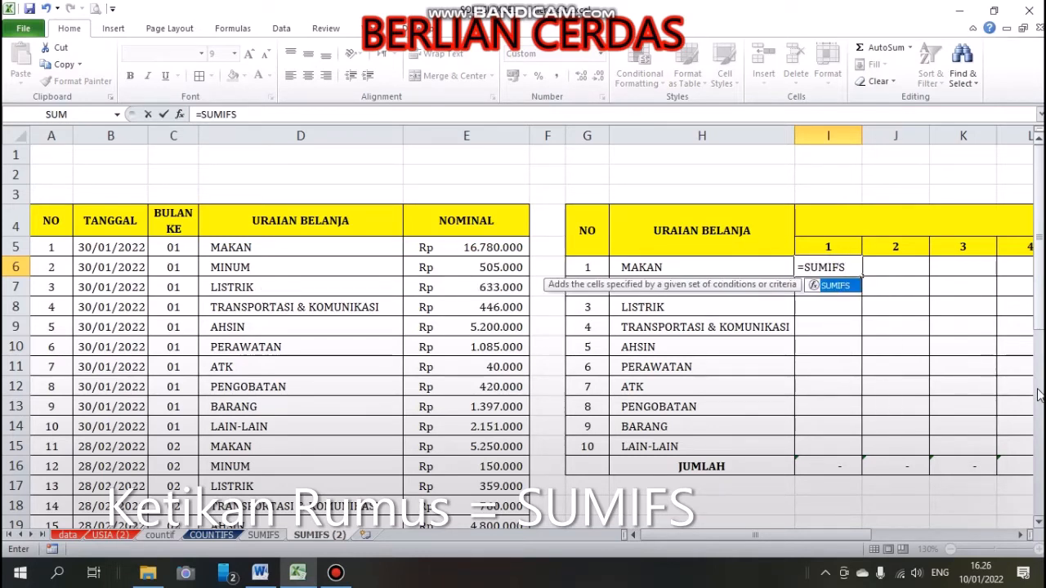
pyautogui.press('BackSpace')
pyautogui.press('BackSpace')
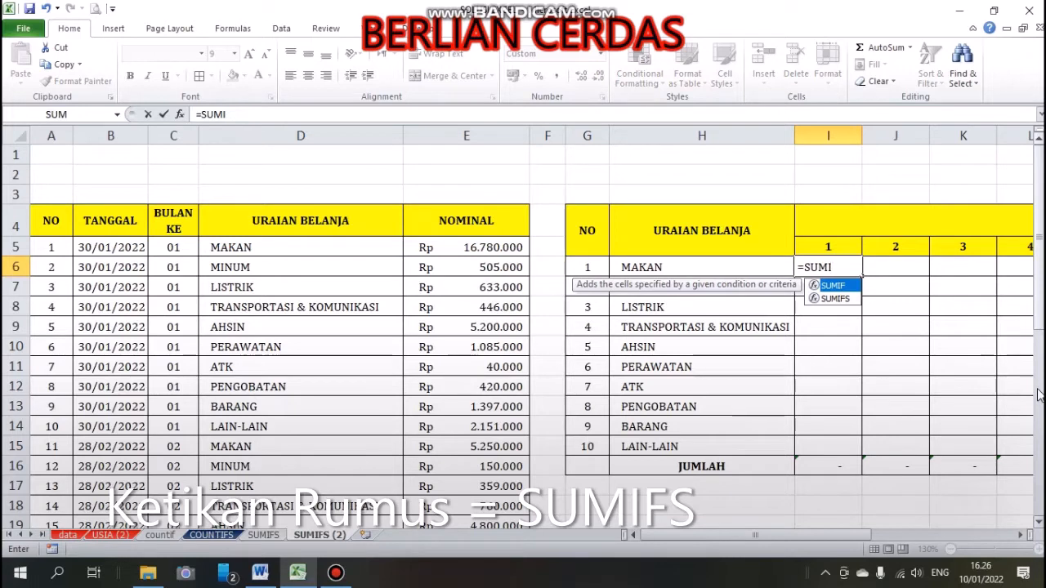
pyautogui.doubleClick(835, 303)
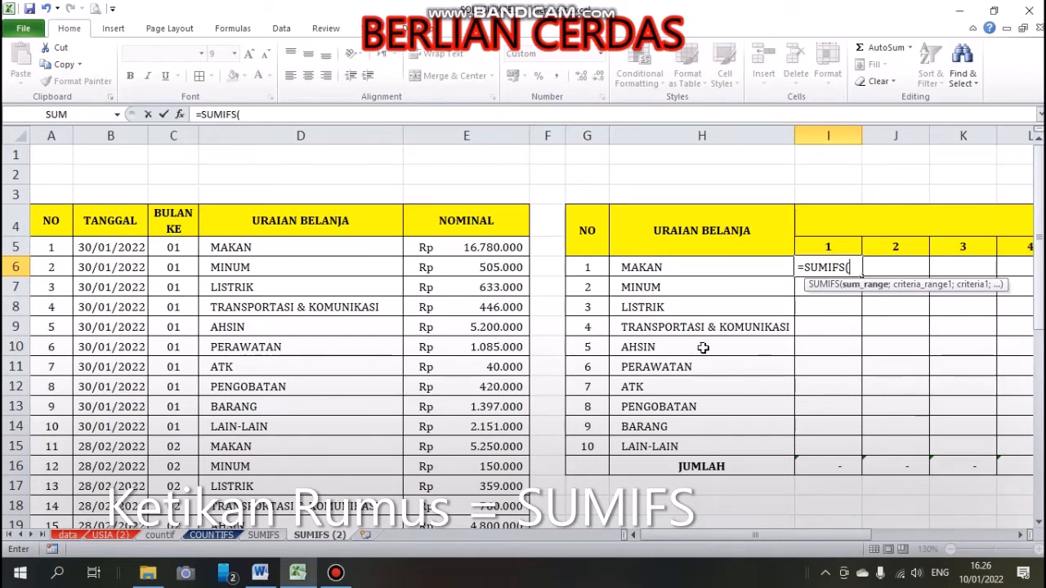
pyautogui.click(482, 247)
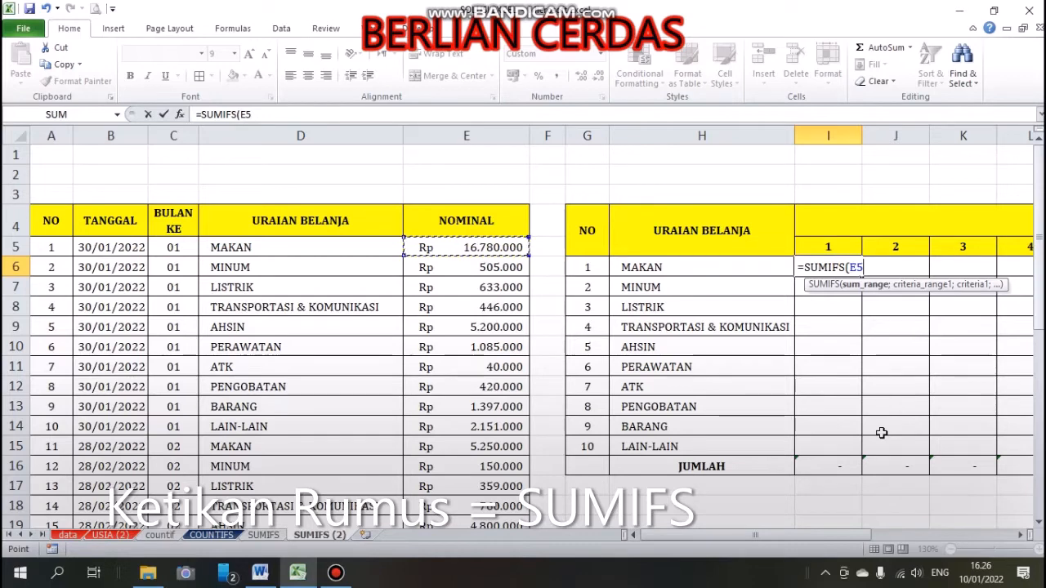
pyautogui.hotkey('ctrl', 'shift', 'Down')
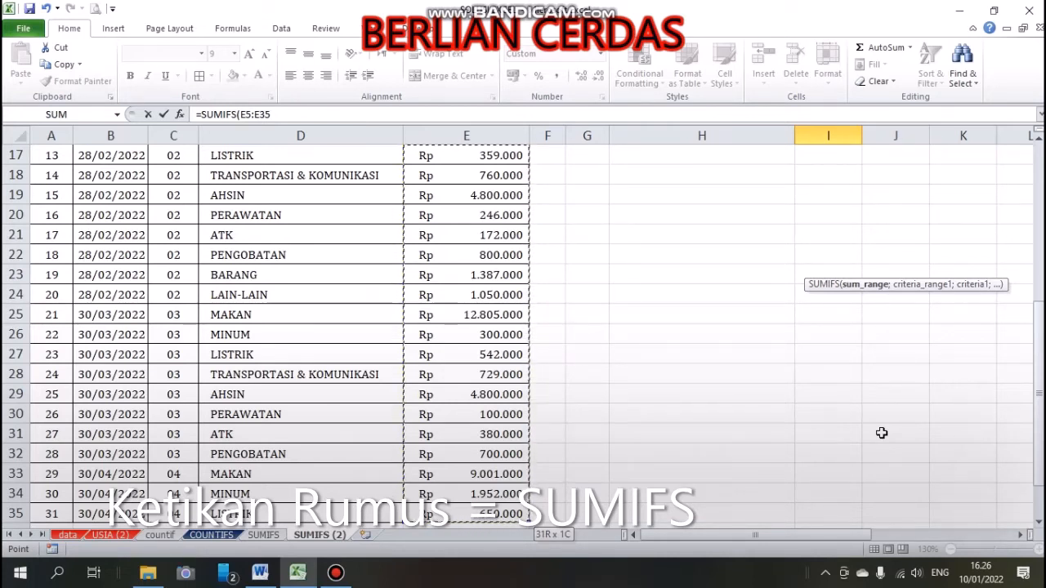
pyautogui.press('F4')
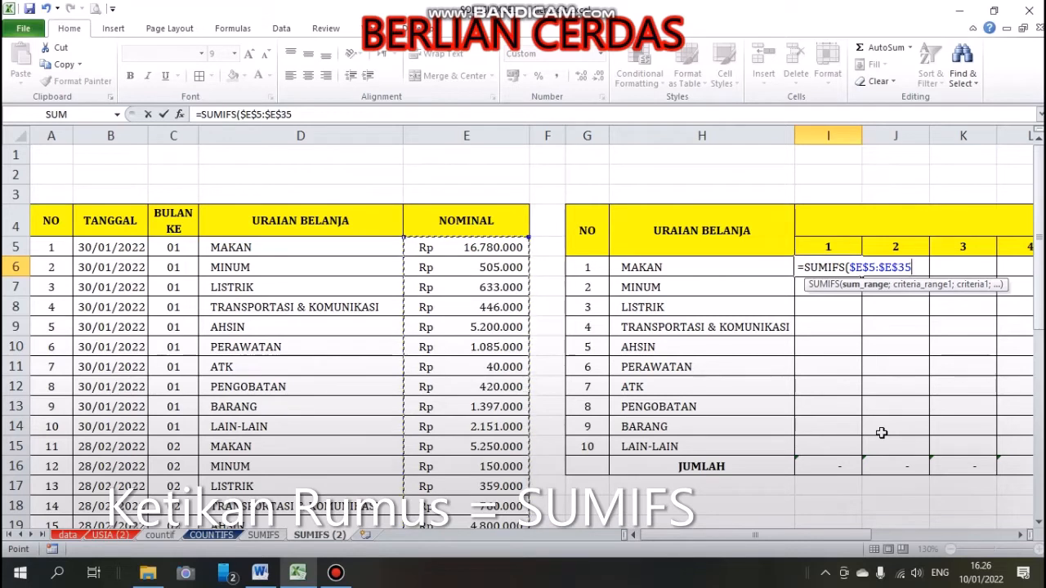
pyautogui.write(';')
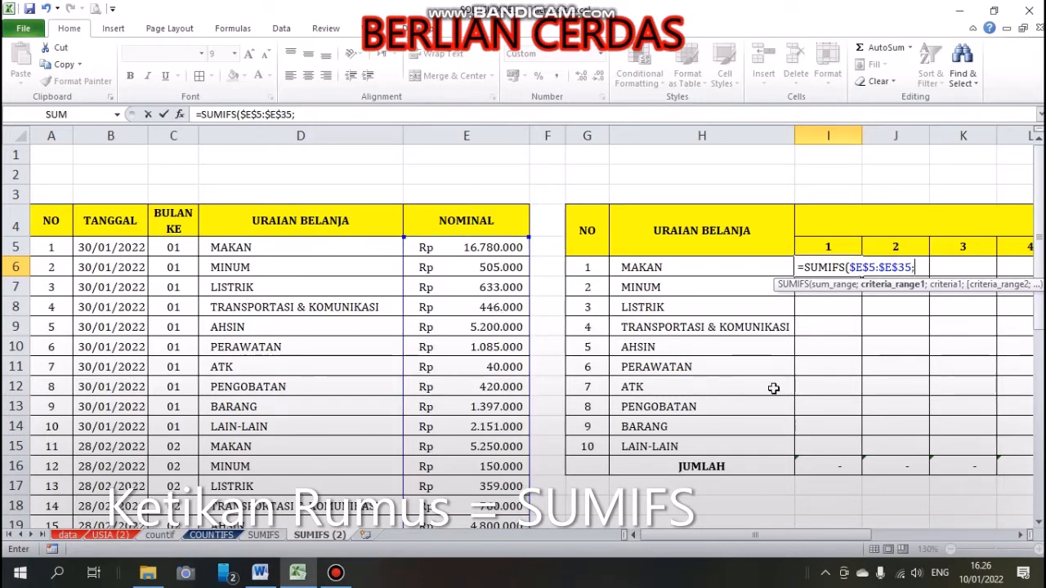
# Add the URAIAN BELANJA column as the first criteria range, locked as $D$5:$D$35
pyautogui.click(336, 245)
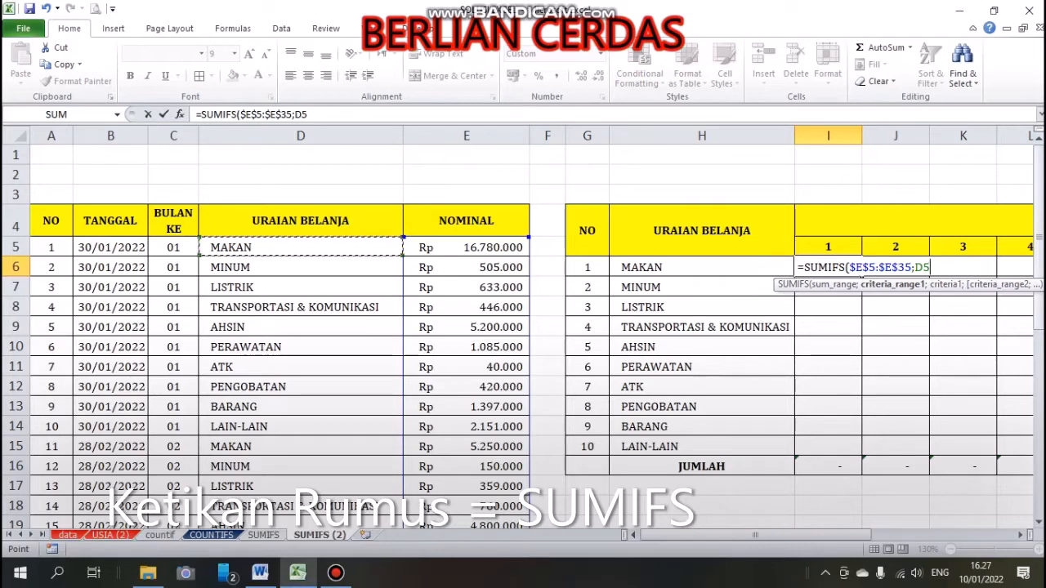
pyautogui.hotkey('ctrl', 'shift', 'Down')
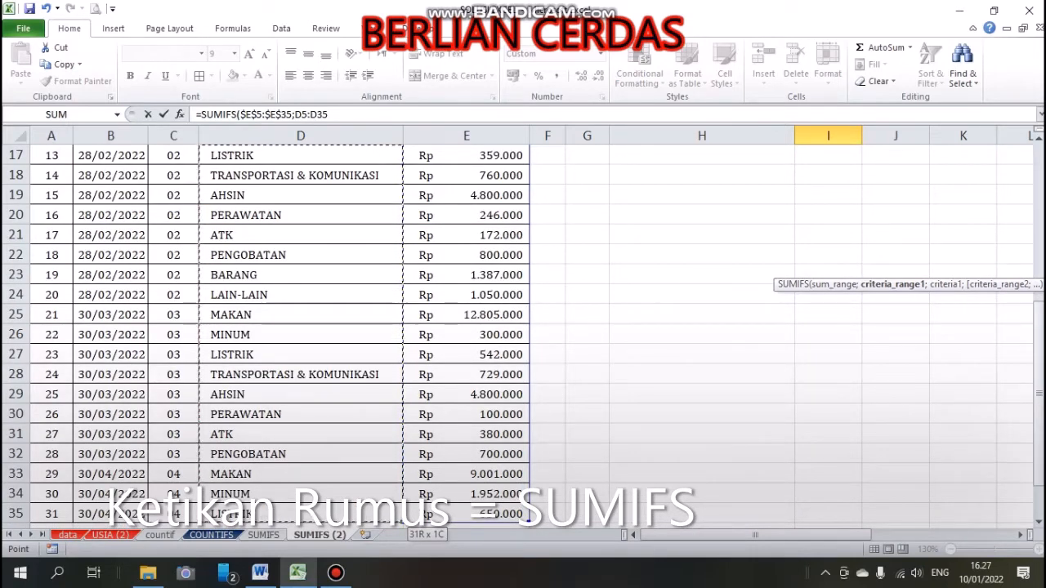
pyautogui.press('F4')
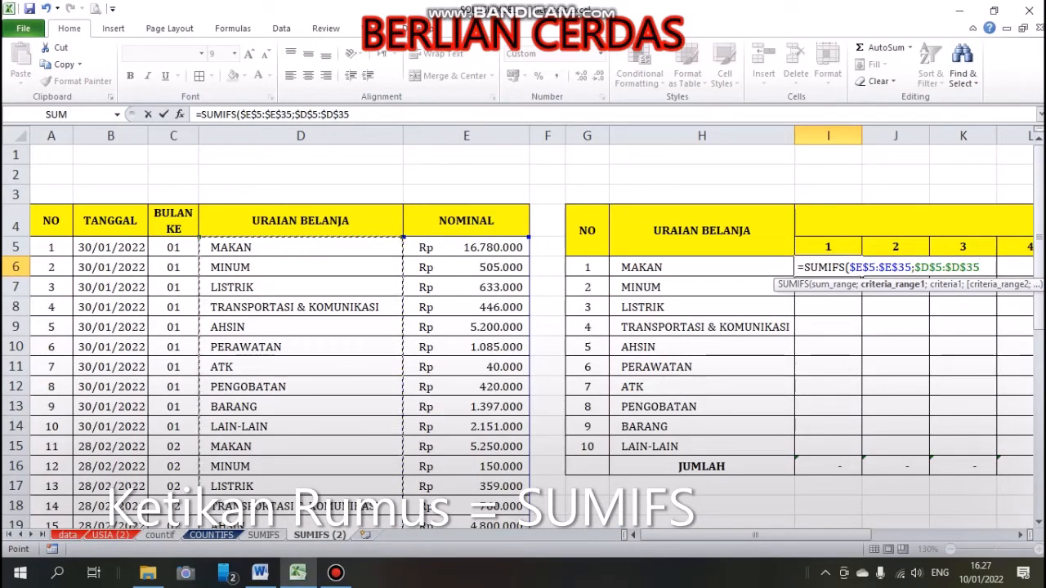
pyautogui.write(';')
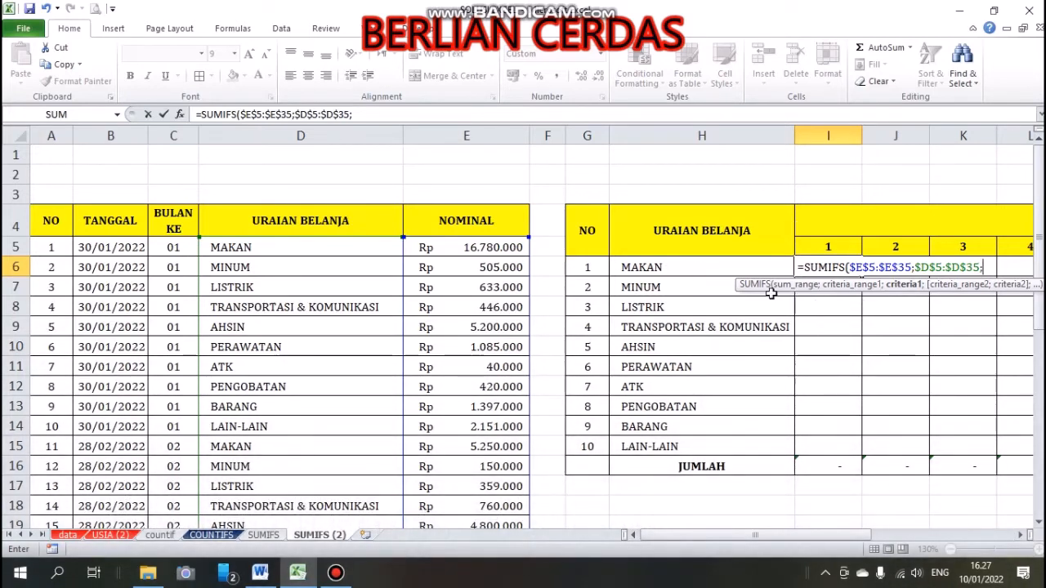
# Set the first criterion to the recap's MAKAN cell with only its column locked, $H6
pyautogui.click(721, 266)
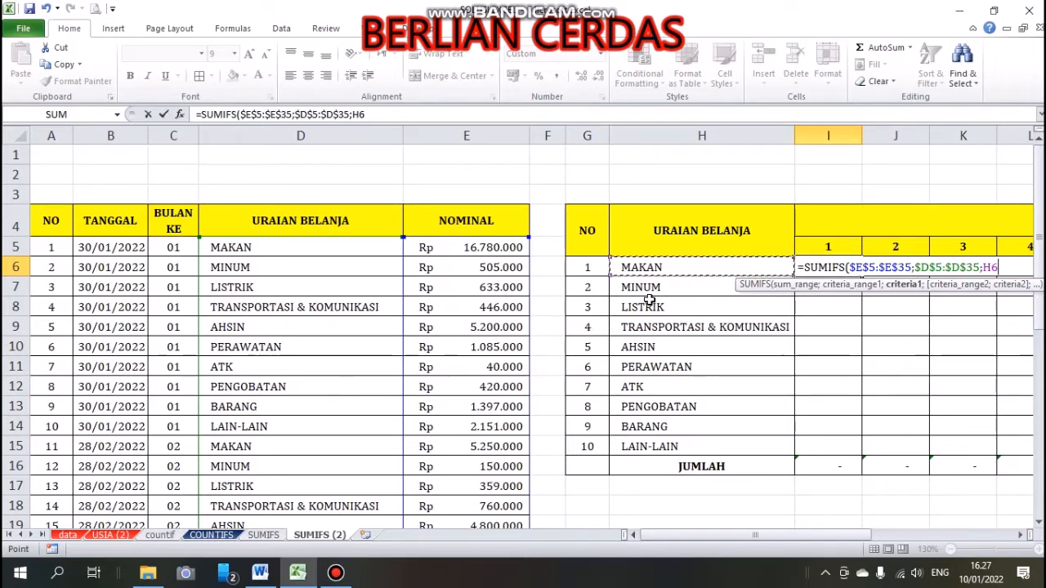
pyautogui.press('F4')
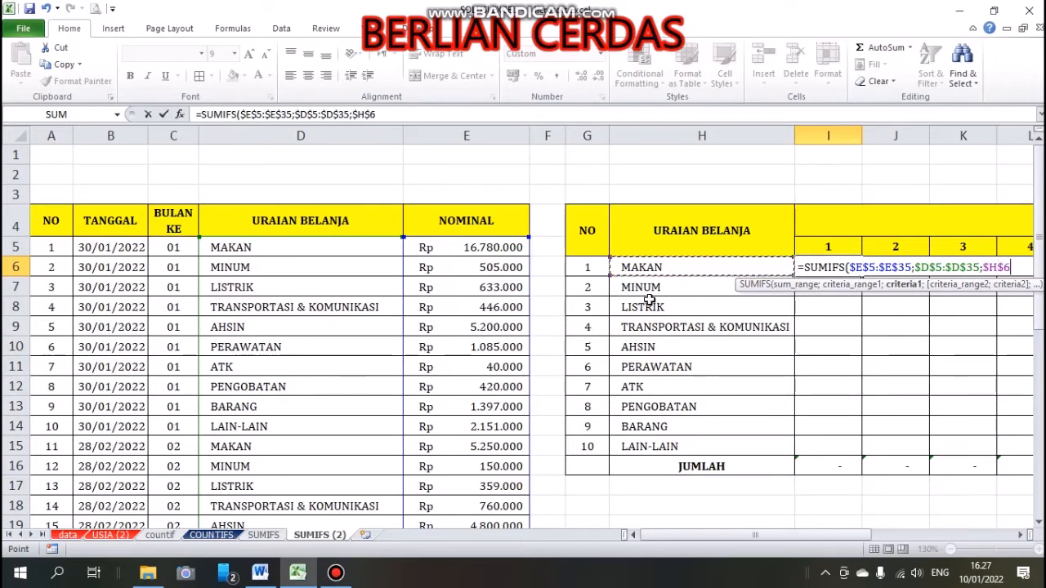
pyautogui.press('F4')
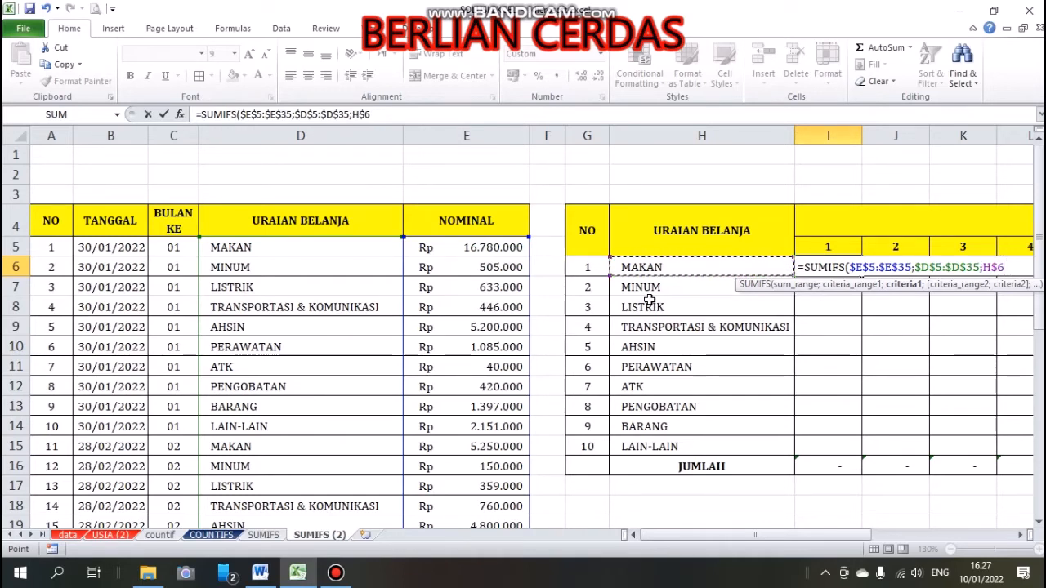
pyautogui.press('F4')
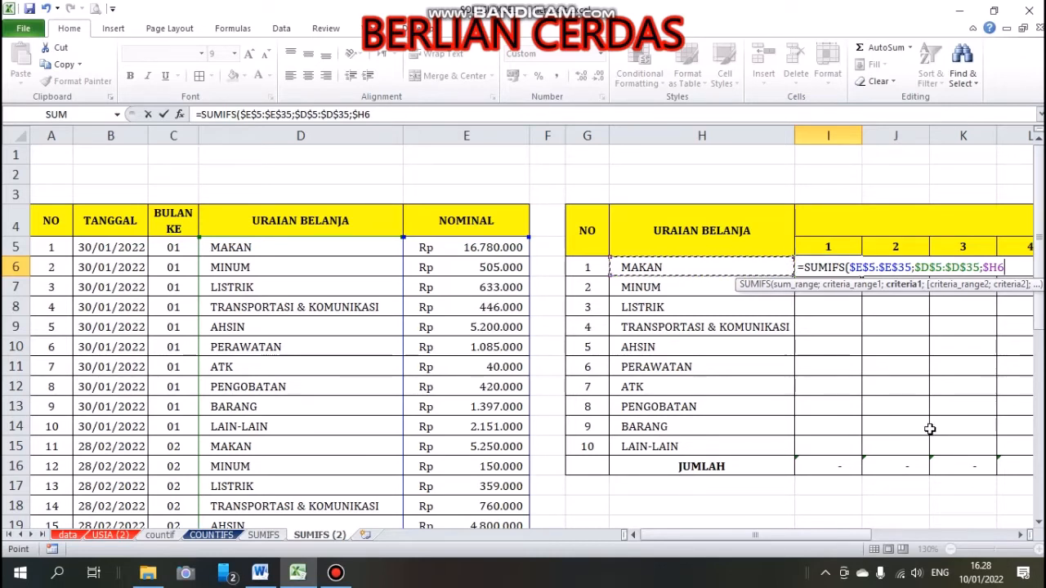
pyautogui.write(';')
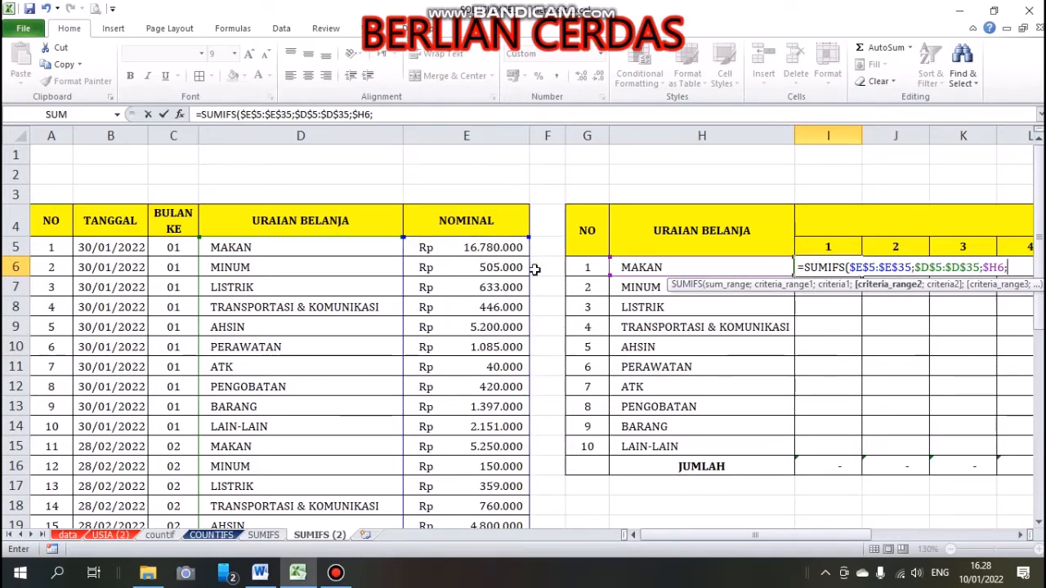
# Add the BULAN KE month codes as the second criteria range, locked as $C$5:$C$35
pyautogui.click(175, 246)
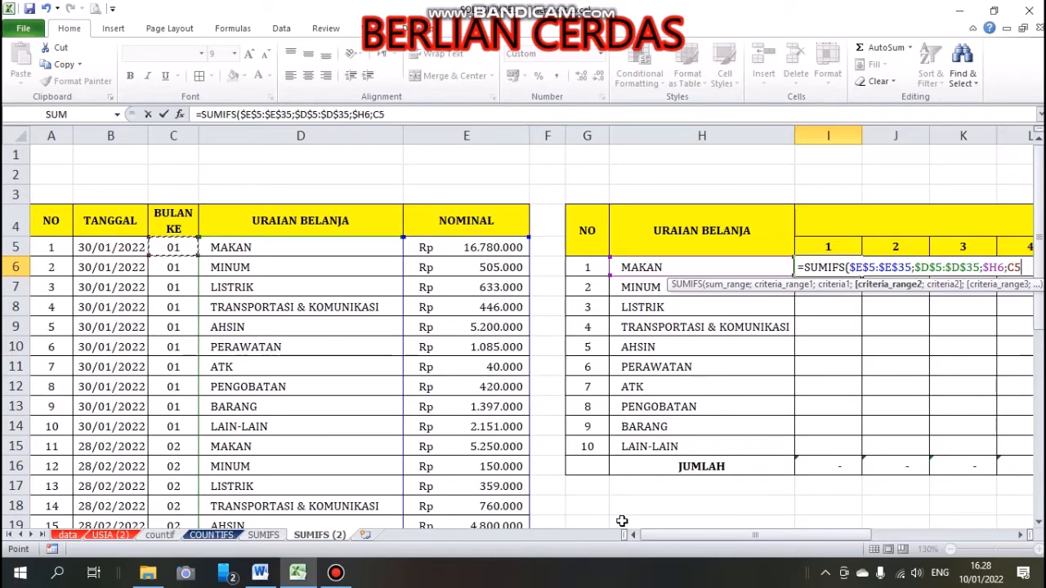
pyautogui.hotkey('ctrl', 'shift', 'Down')
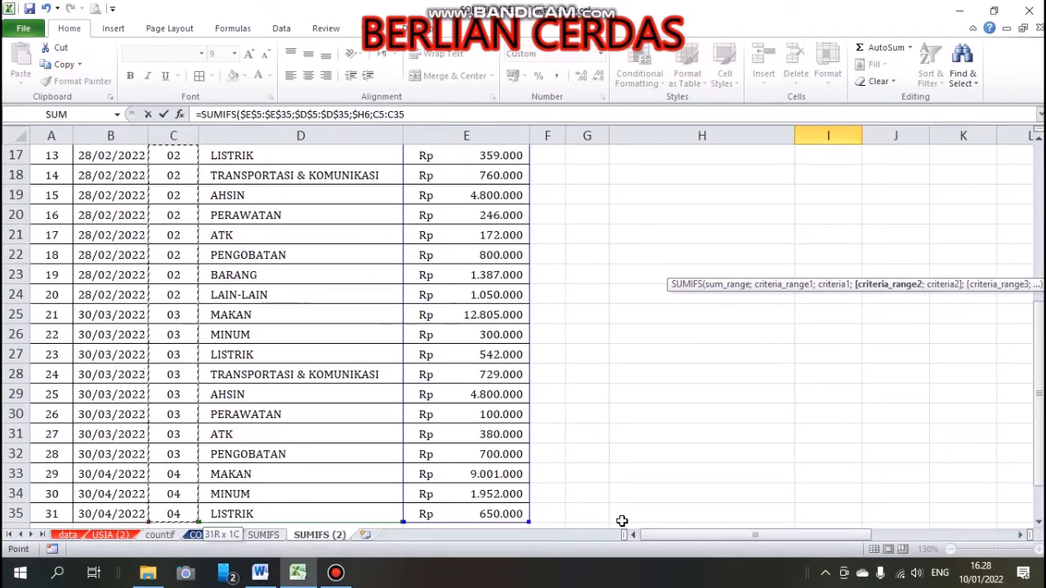
pyautogui.press('F4')
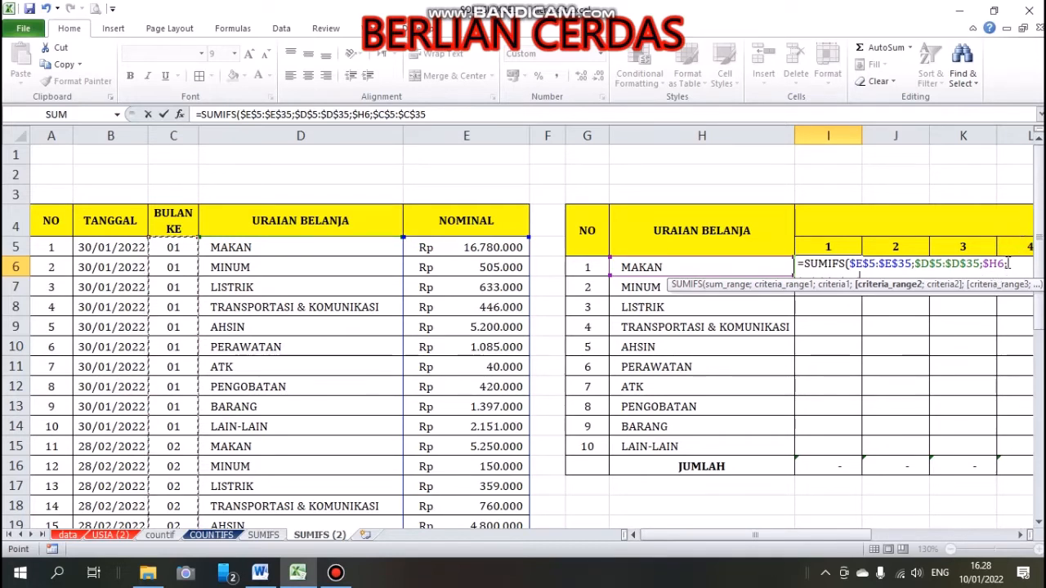
pyautogui.click(1013, 268)
pyautogui.click(873, 286)
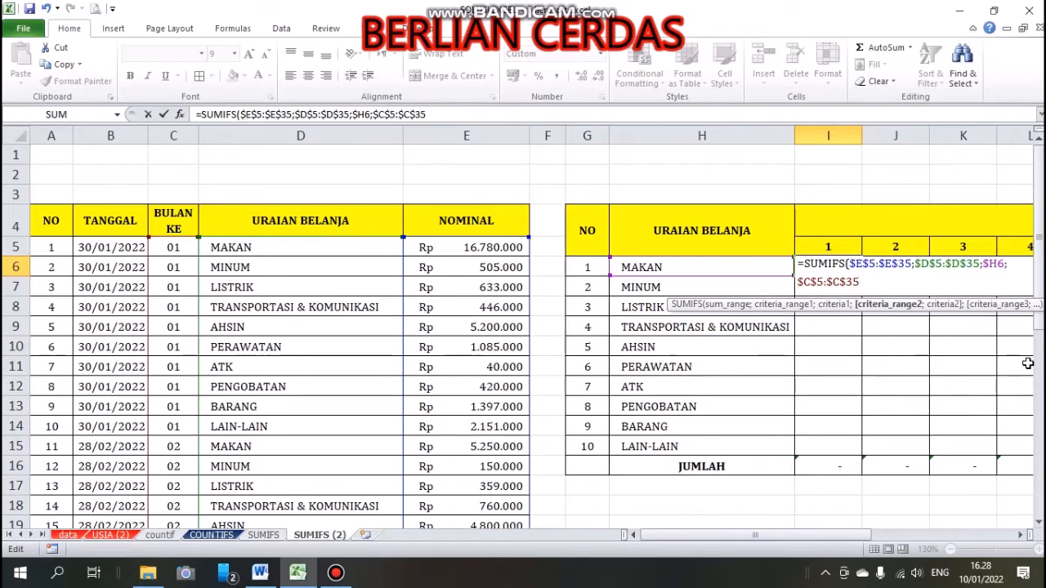
# Set the second criterion to the month 1 header with only its row locked, I$5, and complete the SUMIFS formula
pyautogui.write(';')
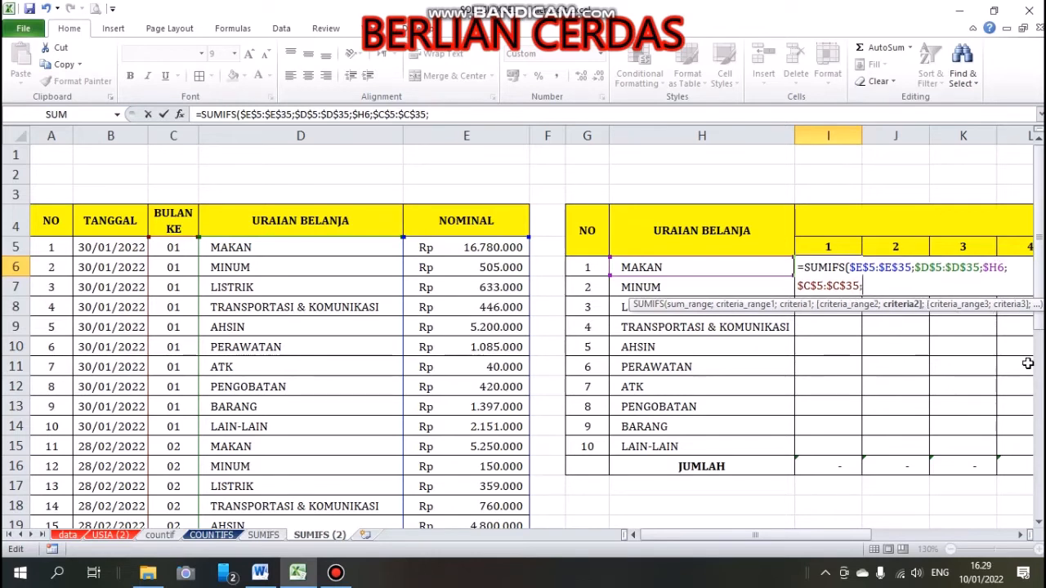
pyautogui.click(822, 245)
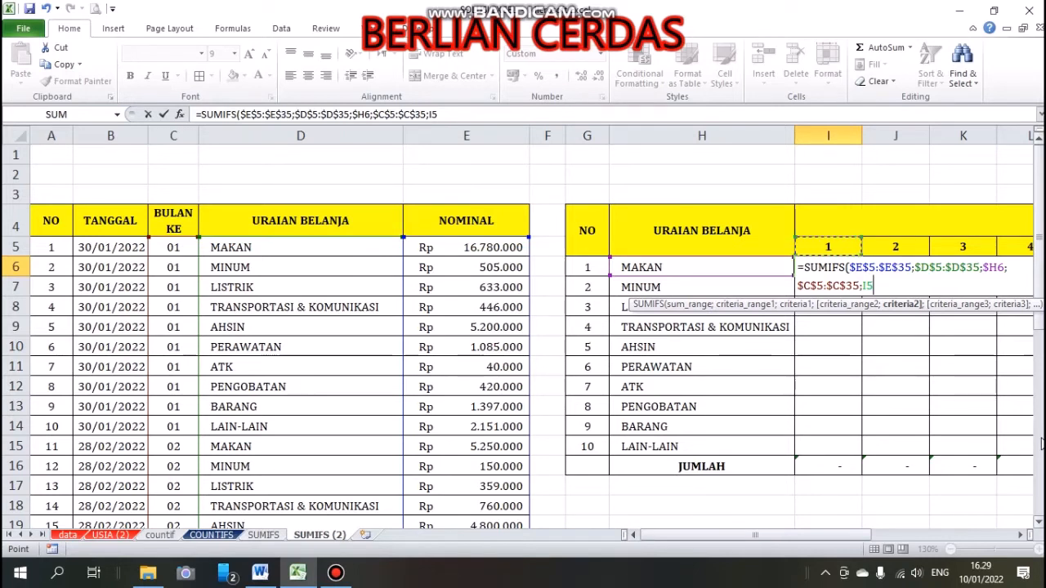
pyautogui.press('F4')
pyautogui.press('F4')
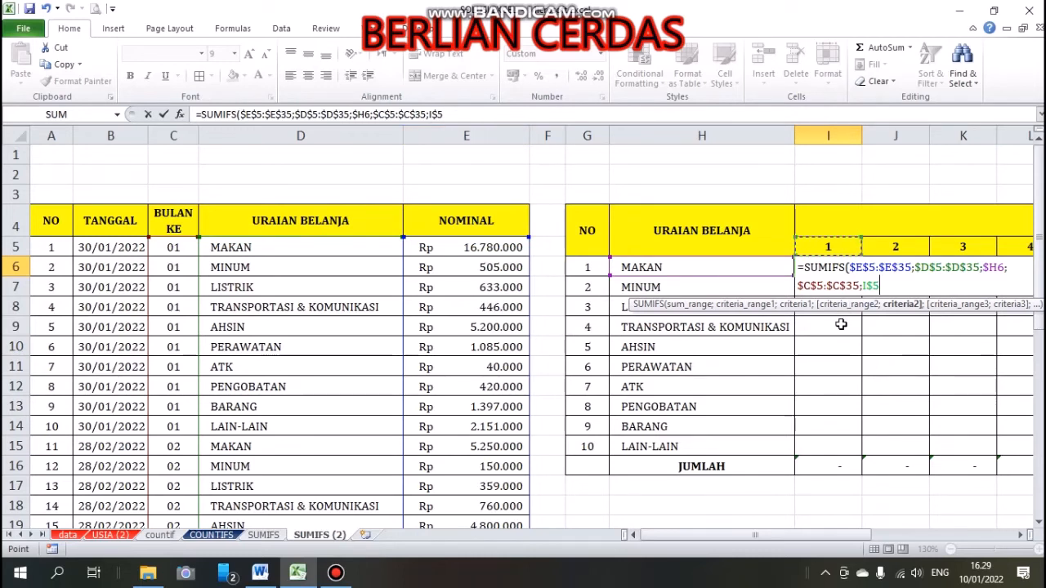
pyautogui.press('Return')
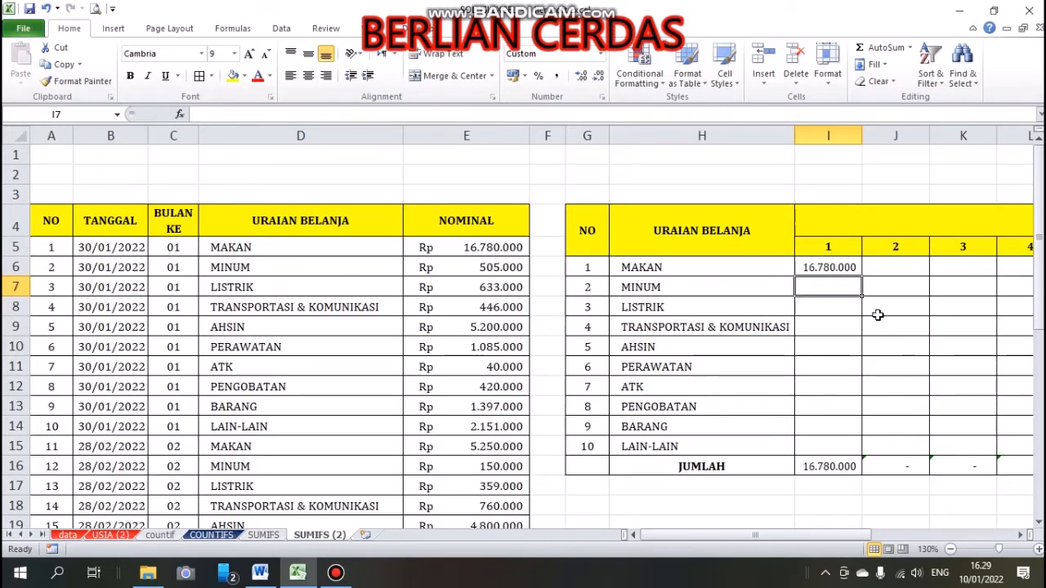
# Fill the I6 SUMIFS formula down through I15 to cover every expense category in month 1
pyautogui.click(855, 270)
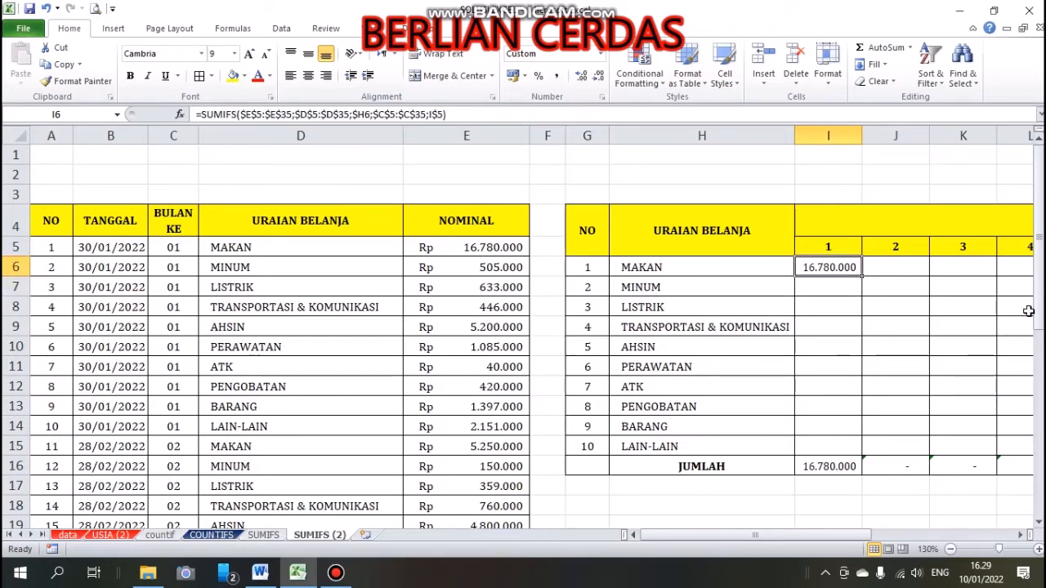
pyautogui.hotkey('shift', 'Down')
pyautogui.hotkey('shift', 'Down')
pyautogui.hotkey('shift', 'Down')
pyautogui.hotkey('shift', 'Down')
pyautogui.hotkey('shift', 'Down')
pyautogui.hotkey('shift', 'Down')
pyautogui.hotkey('shift', 'Down')
pyautogui.hotkey('shift', 'Down')
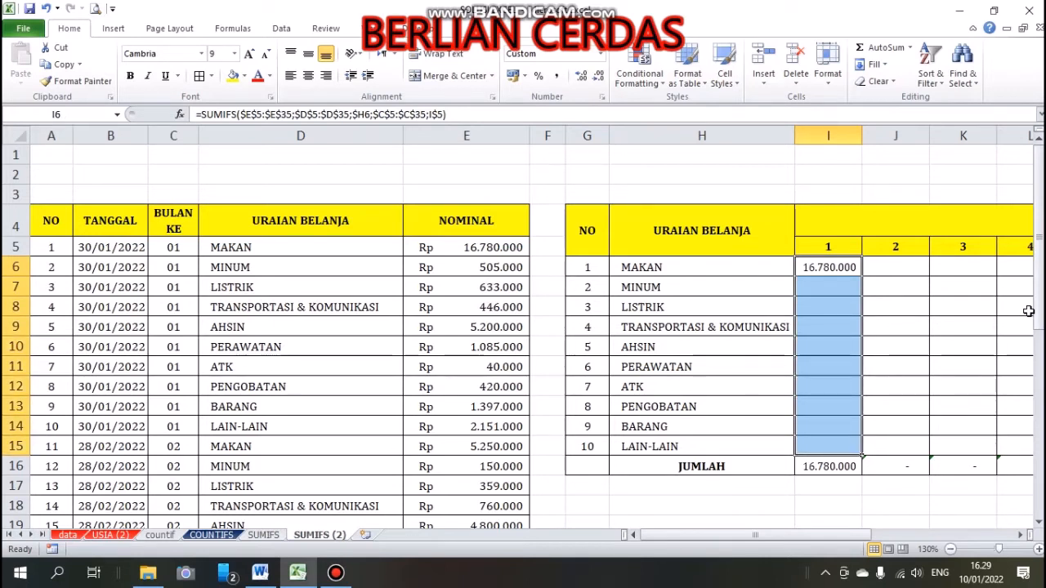
pyautogui.hotkey('ctrl', 'd')
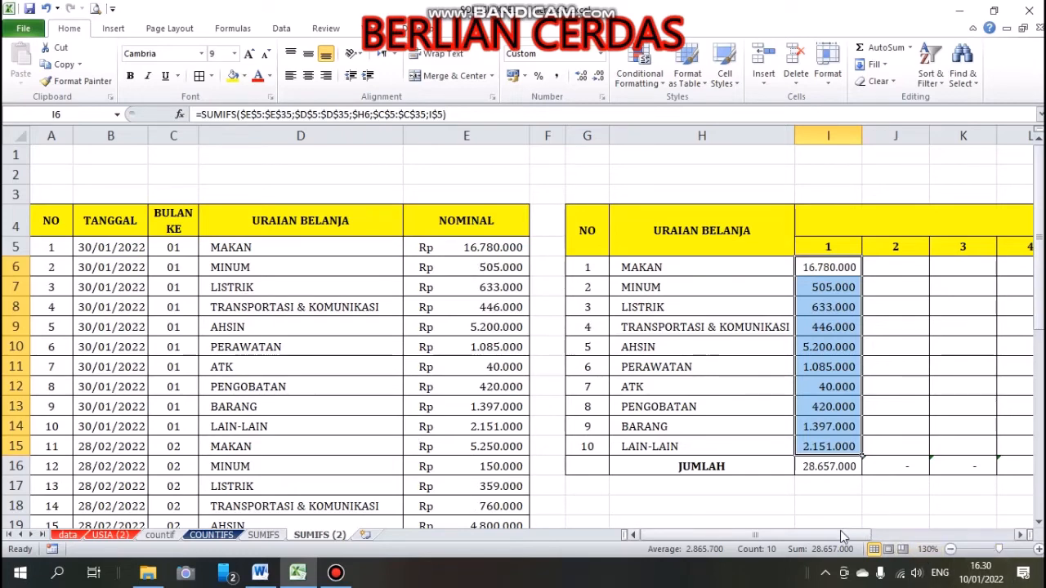
# Fill the month 1 formulas in I6:I15 across to column T, covering months 2 through 12
pyautogui.moveTo(840, 530); pyautogui.dragTo(984, 540)
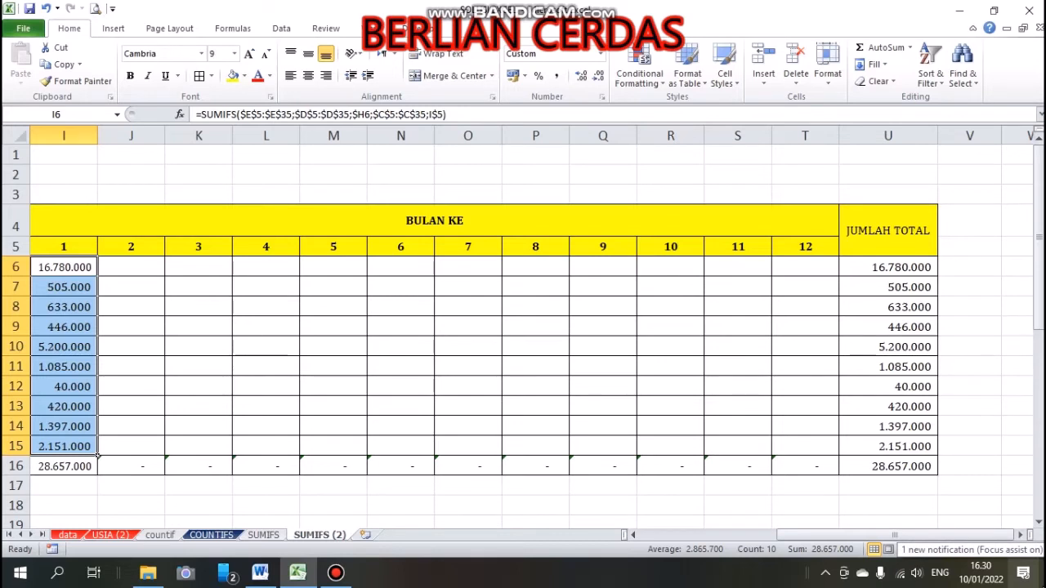
pyautogui.moveTo(97, 456); pyautogui.dragTo(838, 456)
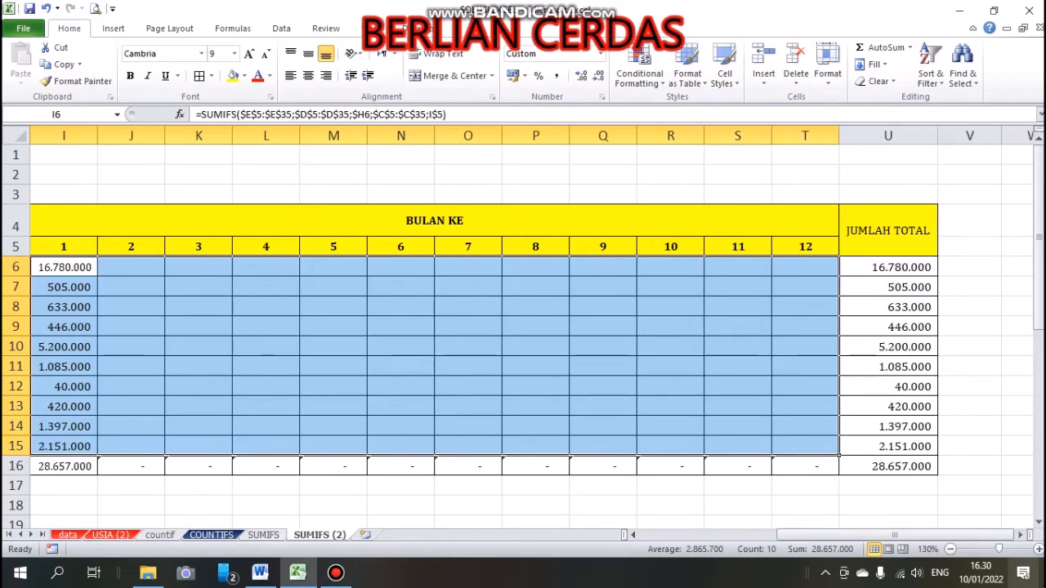
pyautogui.hotkey('ctrl', 'r')
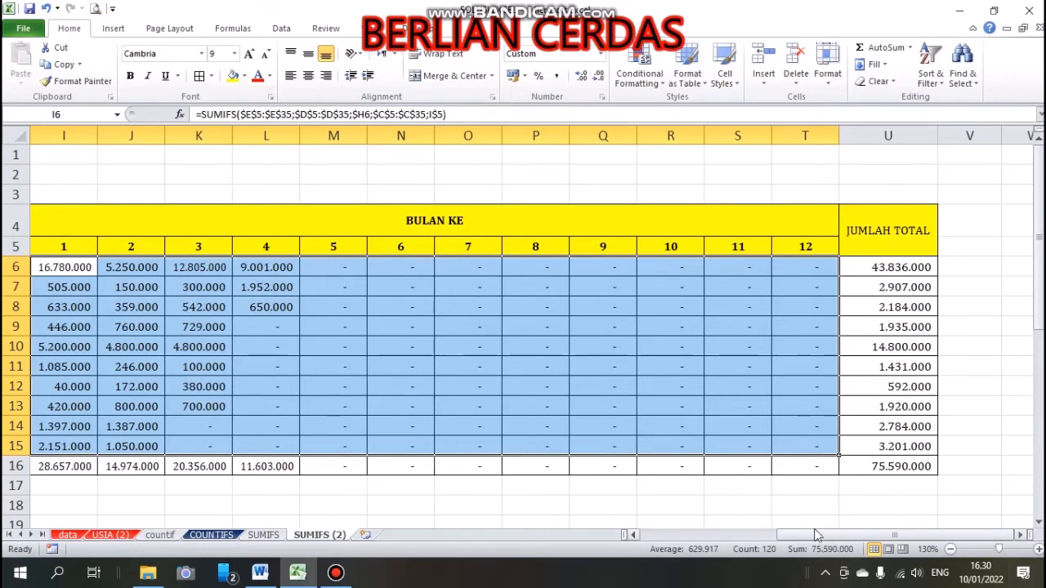
# Review the recap from month 1 through JUMLAH TOTAL against the expense list, including the formula in I6
pyautogui.moveTo(813, 536); pyautogui.dragTo(801, 536)
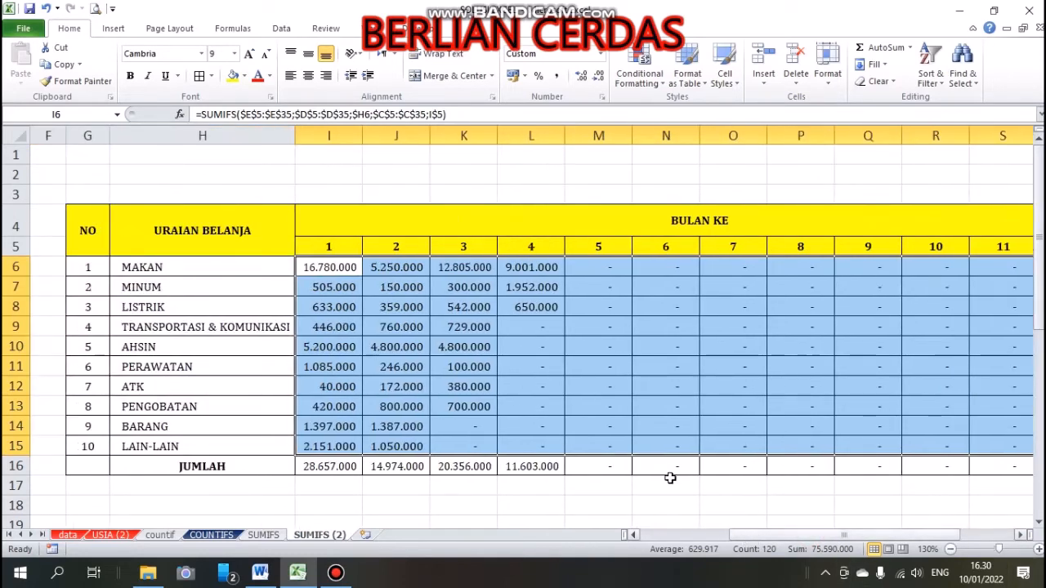
pyautogui.click(343, 248)
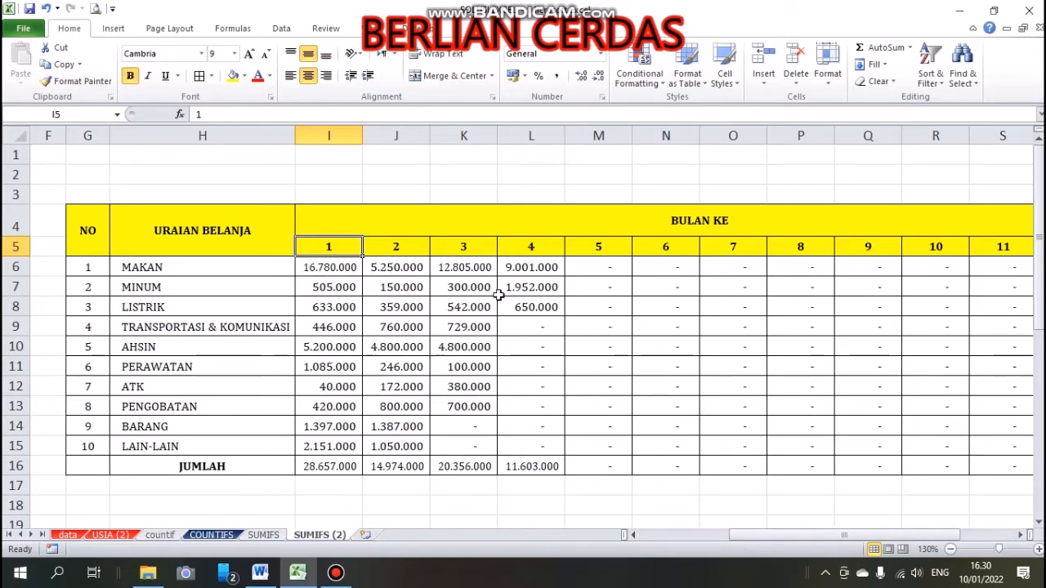
pyautogui.moveTo(752, 543); pyautogui.dragTo(826, 545)
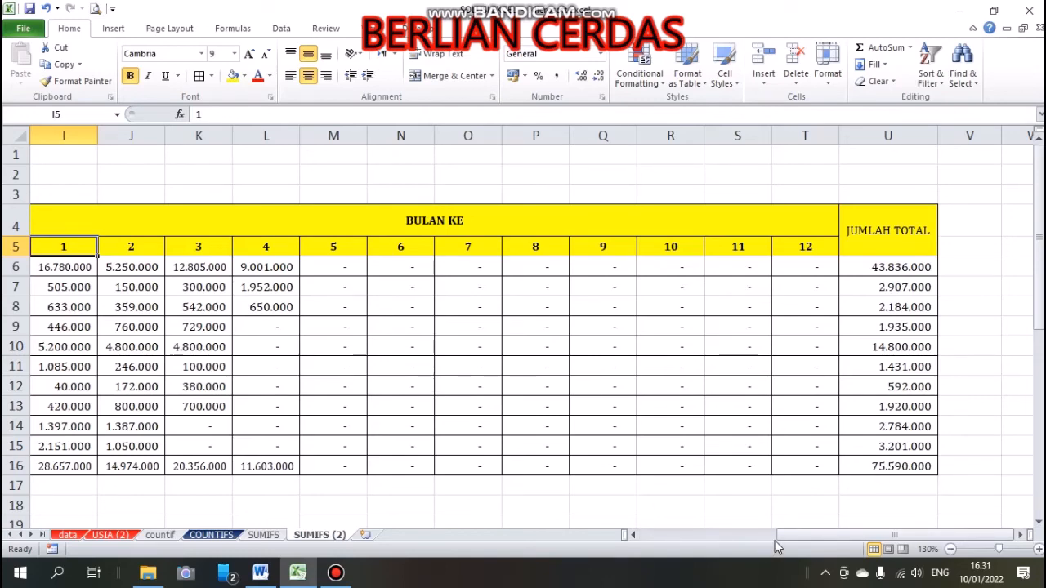
pyautogui.moveTo(774, 540); pyautogui.dragTo(650, 529)
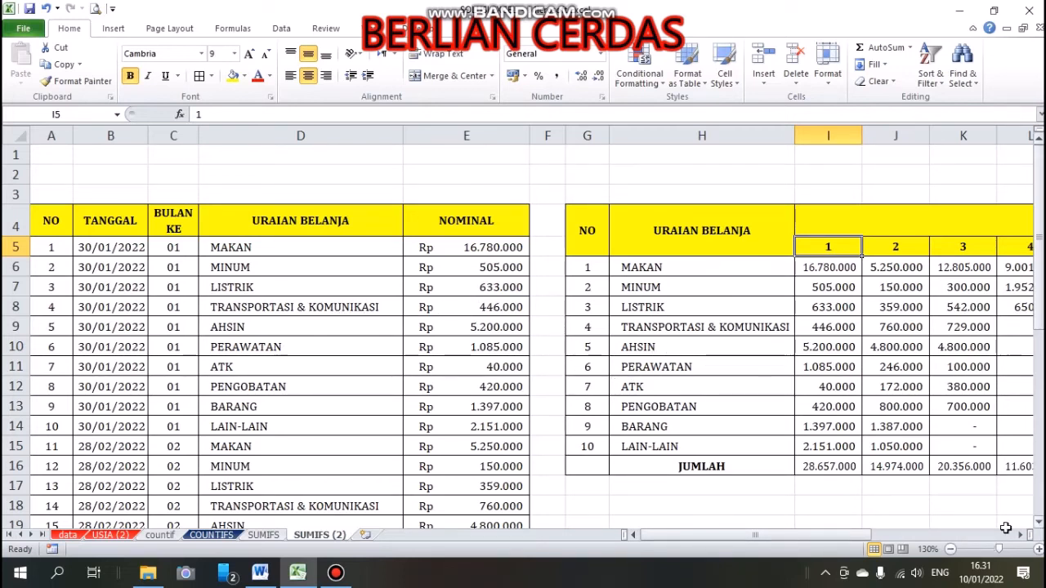
pyautogui.click(829, 272)
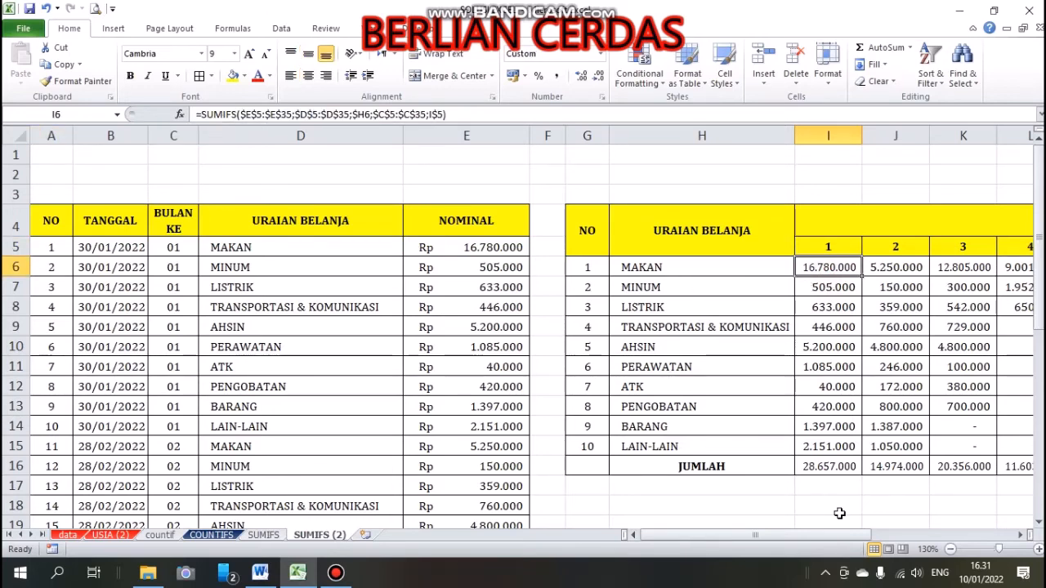
pyautogui.hscroll(4, 819, 534)
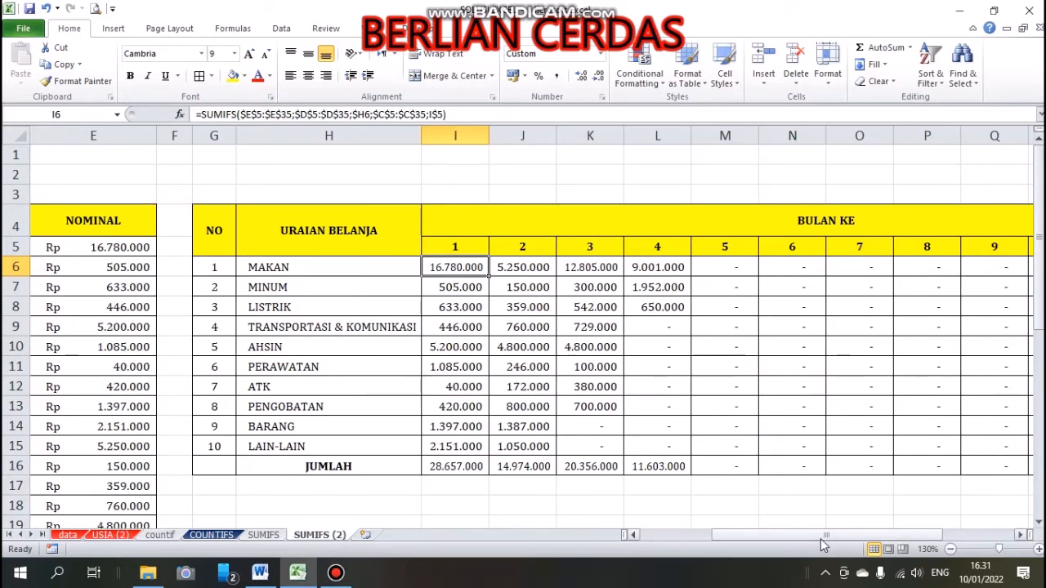
pyautogui.moveTo(823, 542); pyautogui.dragTo(764, 535)
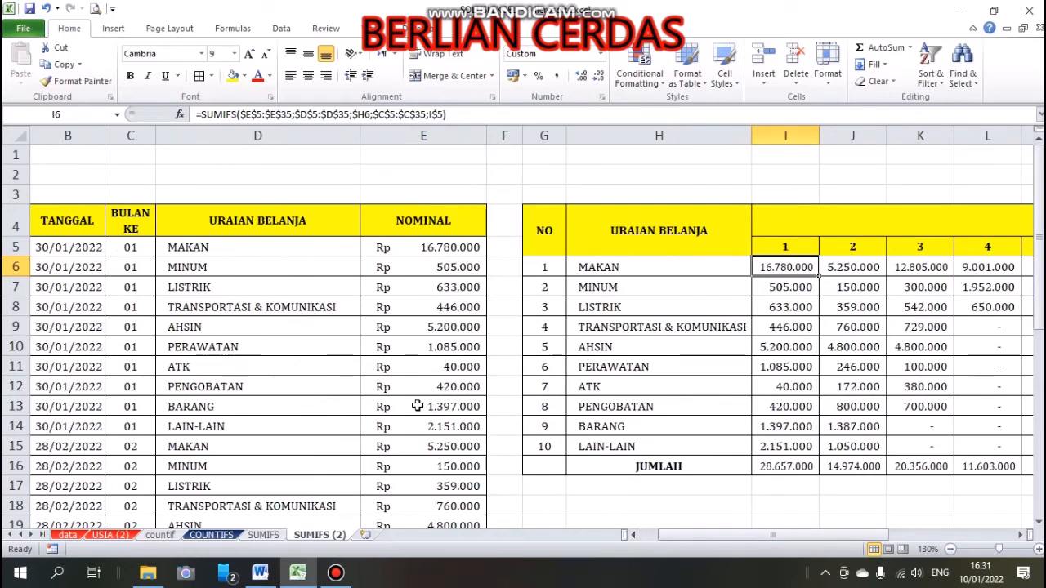
pyautogui.scroll(-1, 417, 406)
pyautogui.scroll(-1, 417, 406)
pyautogui.scroll(1, 491, 458)
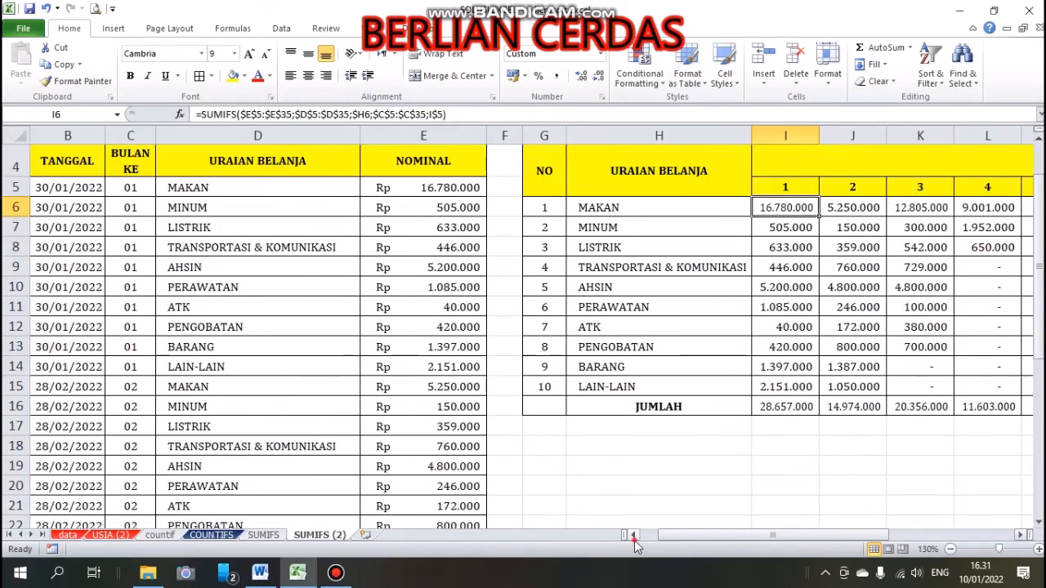
pyautogui.click(634, 535)
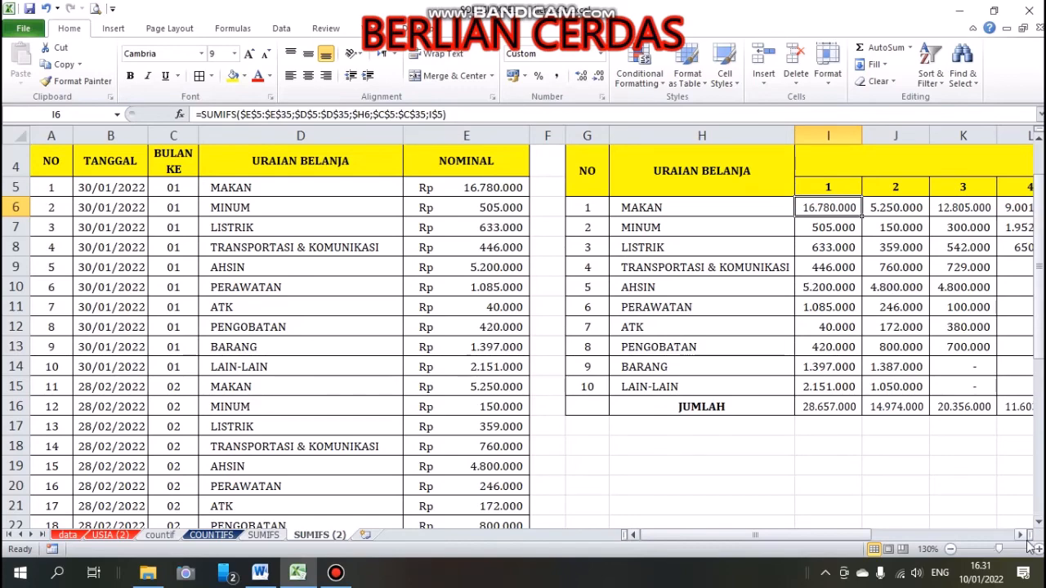
# Zoom the sheet out to 80% to view the expense list and the monthly recap together
pyautogui.click(950, 549)
pyautogui.click(949, 550)
pyautogui.click(949, 550)
pyautogui.click(949, 550)
pyautogui.click(949, 550)
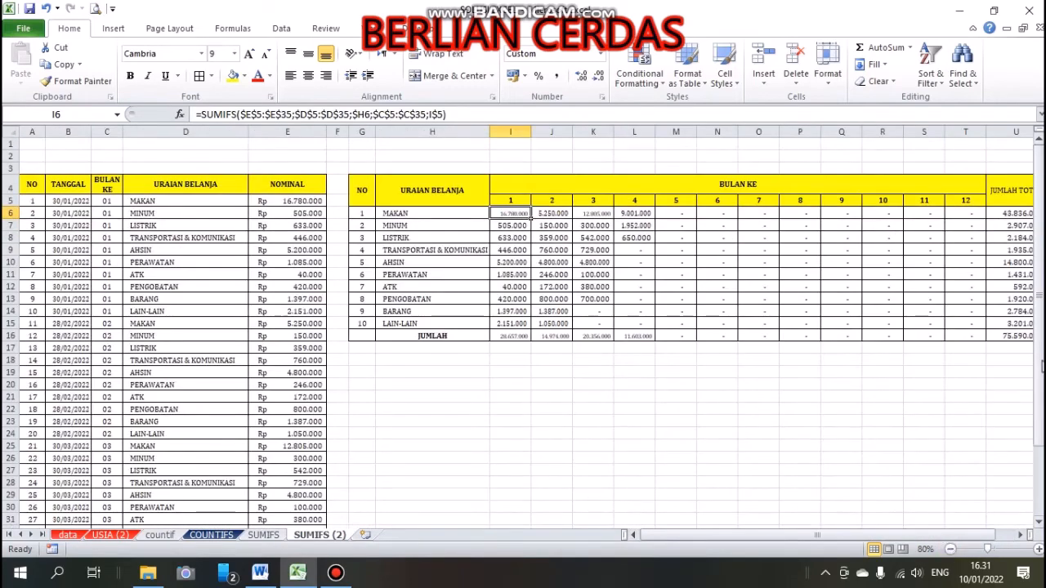
pyautogui.moveTo(1038, 347); pyautogui.dragTo(1040, 374)
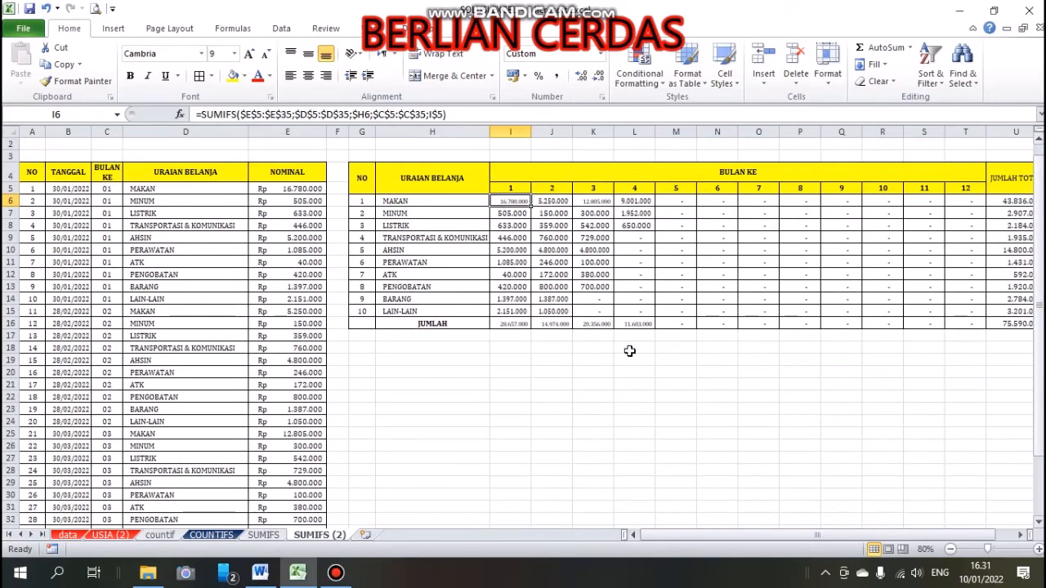